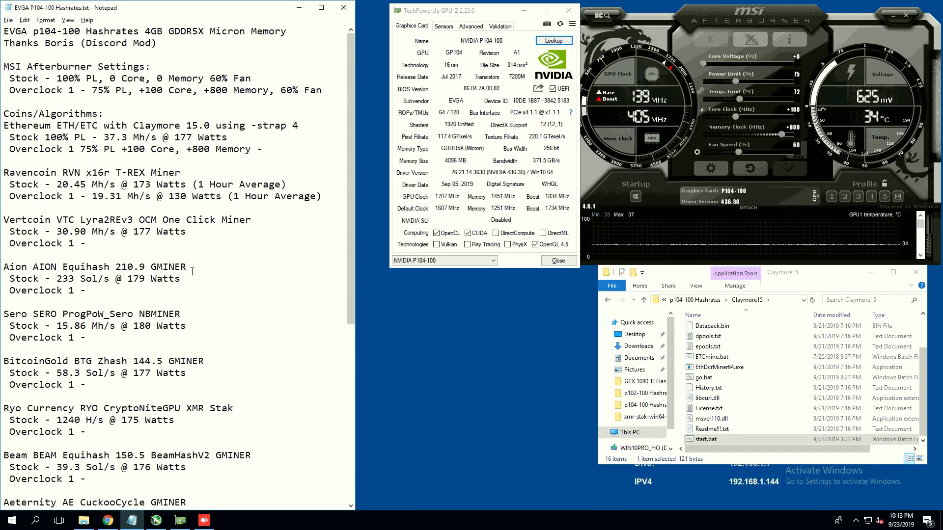
Review the coin hashrate list from Ethereum through Bytom, highlighting the Grin29 and Zcoin entries
{"action": "scroll", "coordinate": [192, 272], "scroll_direction": "down", "scroll_amount": 7}
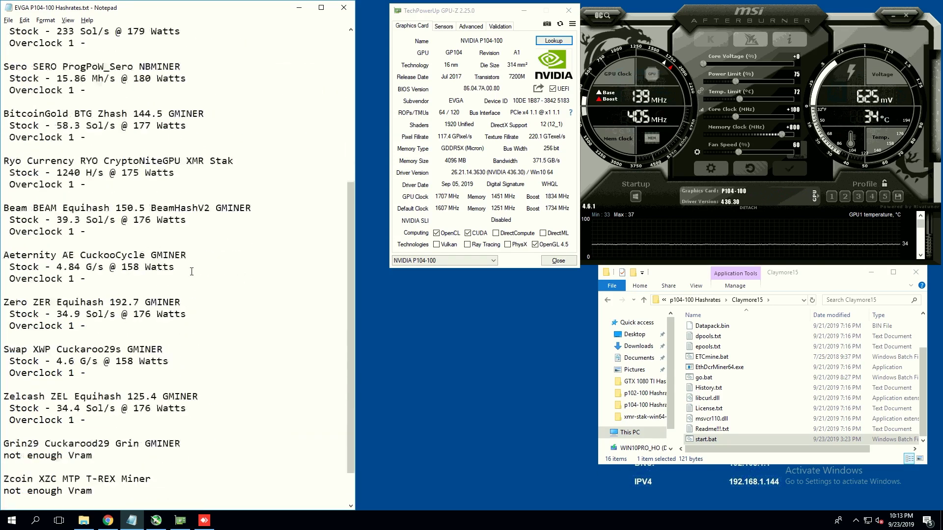
{"action": "scroll", "coordinate": [192, 272], "scroll_direction": "up", "scroll_amount": 7}
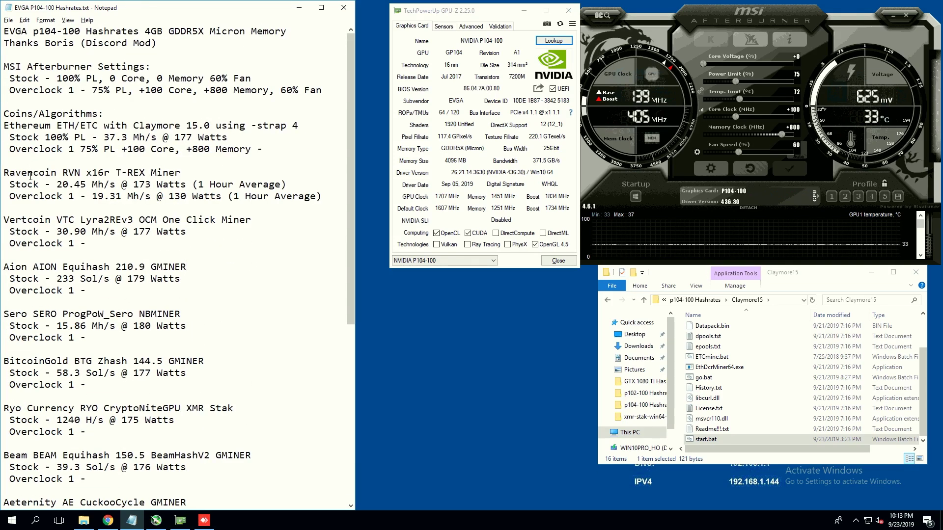
{"action": "scroll", "coordinate": [51, 243], "scroll_direction": "down", "scroll_amount": 1}
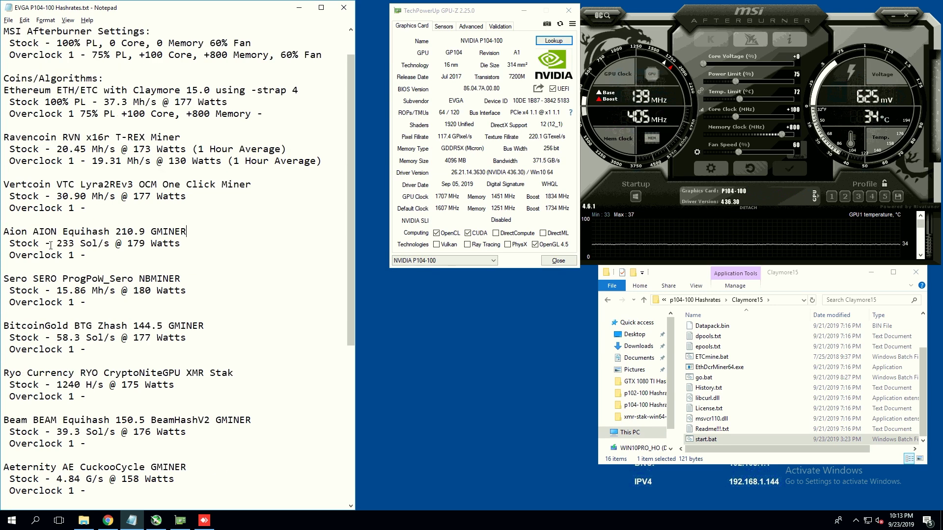
{"action": "scroll", "coordinate": [47, 255], "scroll_direction": "down", "scroll_amount": 3}
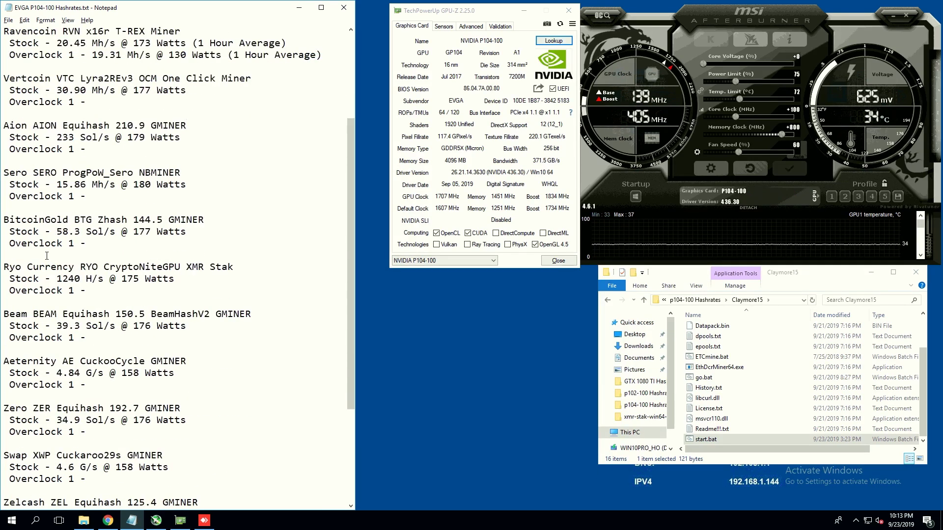
{"action": "scroll", "coordinate": [33, 275], "scroll_direction": "down", "scroll_amount": 4}
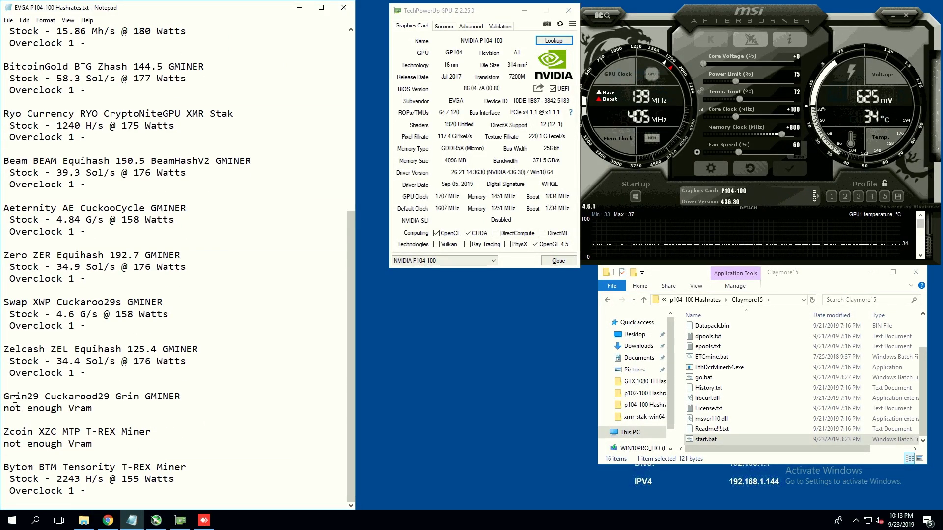
{"action": "left_click_drag", "start_coordinate": [93, 443], "coordinate": [3, 397]}
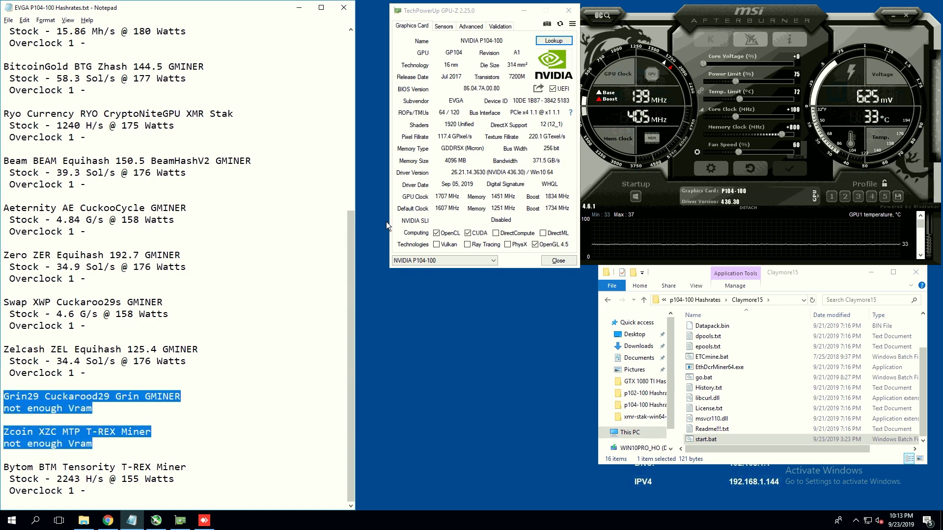
{"action": "left_click", "coordinate": [141, 456]}
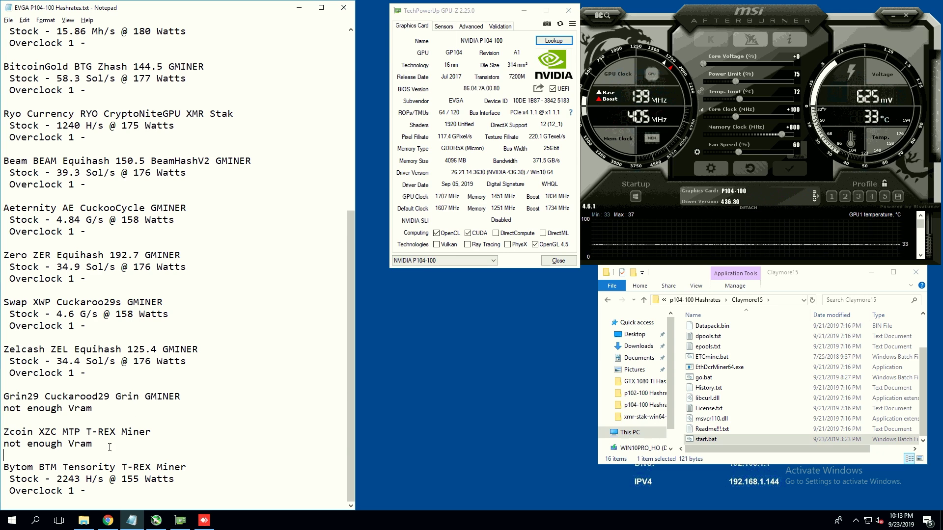
{"action": "scroll", "coordinate": [115, 426], "scroll_direction": "up", "scroll_amount": 8}
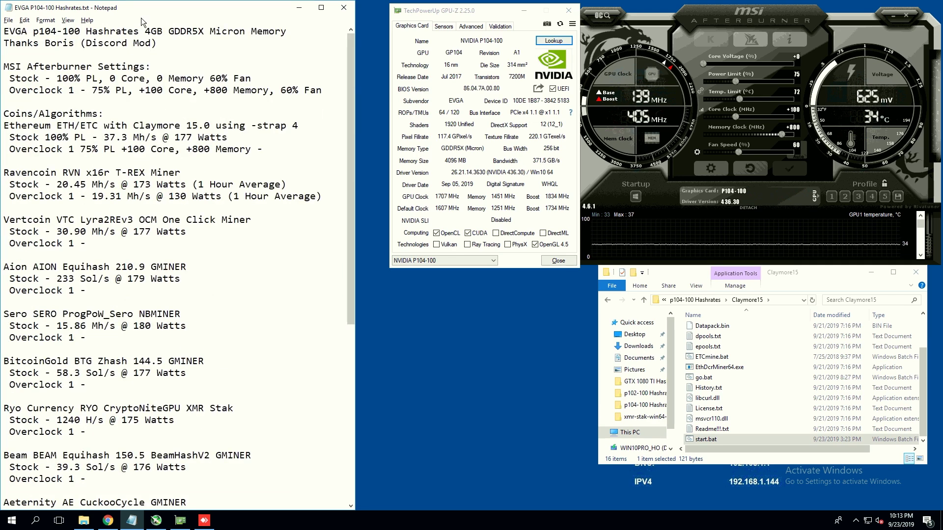
Examine the notes' heading, credit line and MSI Afterburner Overclock 1 settings, and look over the empty overclock entries
{"action": "left_click_drag", "start_coordinate": [144, 31], "coordinate": [239, 61]}
{"action": "left_click", "coordinate": [239, 60]}
{"action": "left_click_drag", "start_coordinate": [162, 46], "coordinate": [45, 40]}
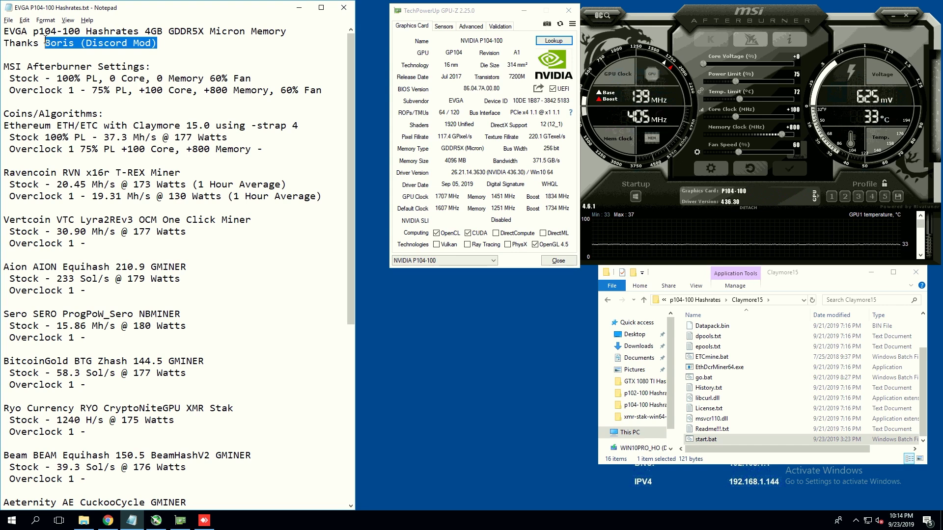
{"action": "left_click", "coordinate": [178, 52]}
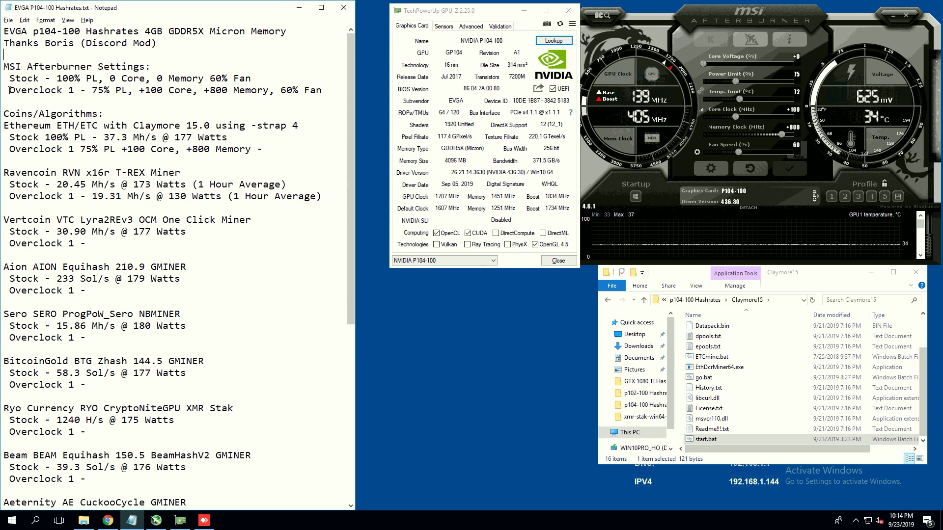
{"action": "left_click_drag", "start_coordinate": [9, 91], "coordinate": [124, 89]}
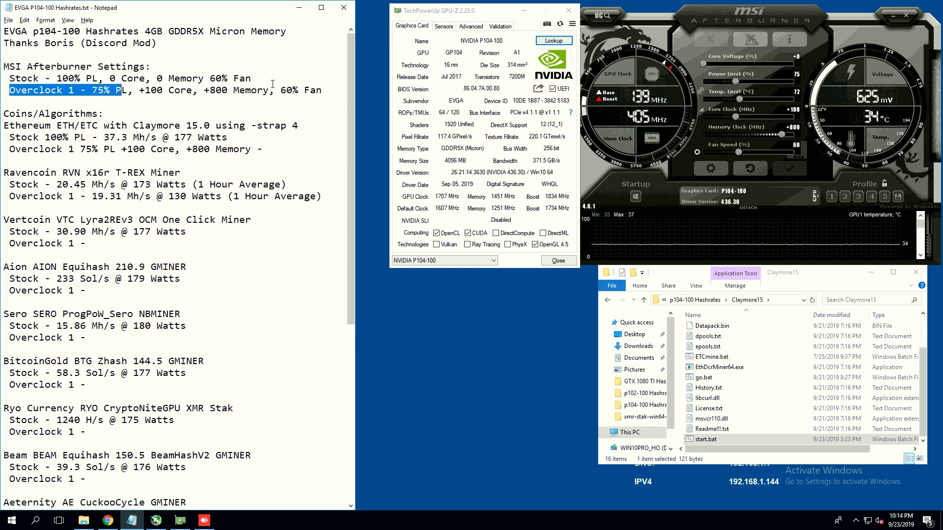
{"action": "left_click", "coordinate": [175, 137]}
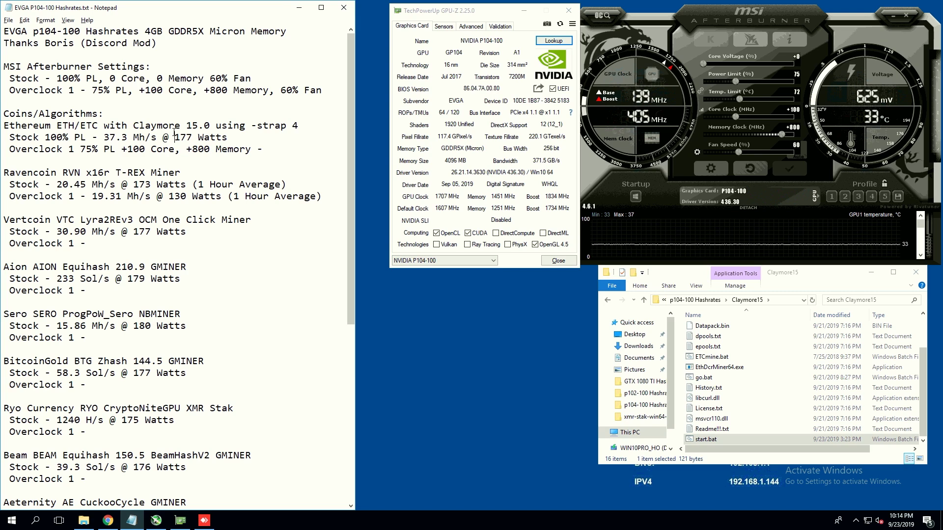
{"action": "left_click", "coordinate": [198, 246]}
{"action": "scroll", "coordinate": [197, 247], "scroll_direction": "down", "scroll_amount": 8}
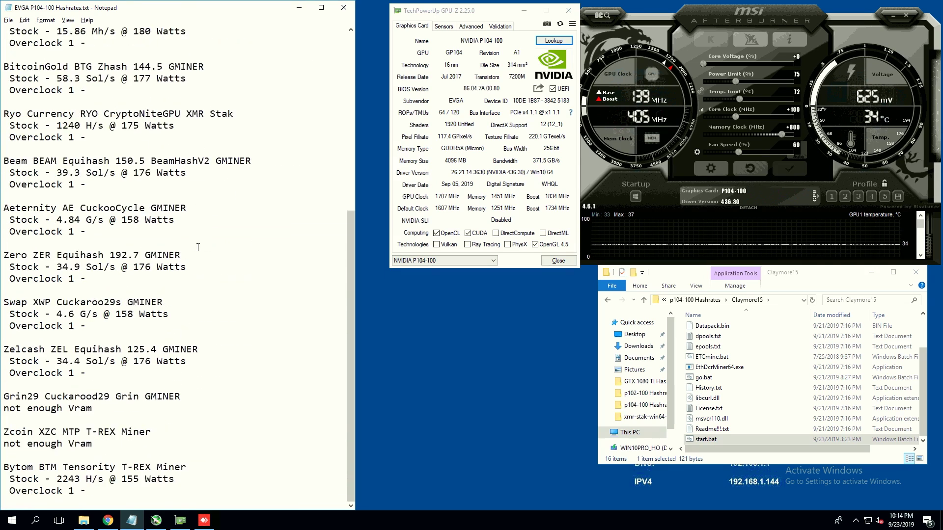
{"action": "scroll", "coordinate": [198, 247], "scroll_direction": "up", "scroll_amount": 5}
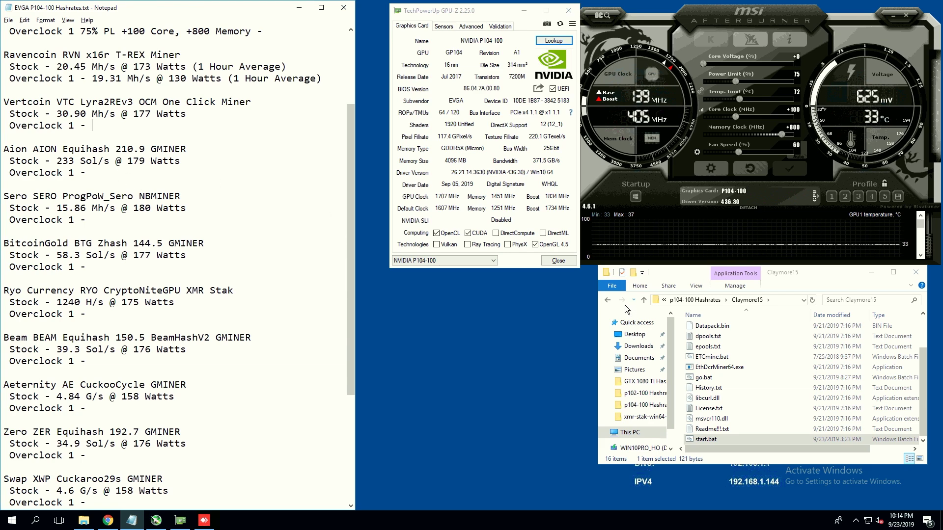
Run start.bat from the Claymore15 folder and move the miner console away from the hashrate notes
{"action": "left_click", "coordinate": [703, 300]}
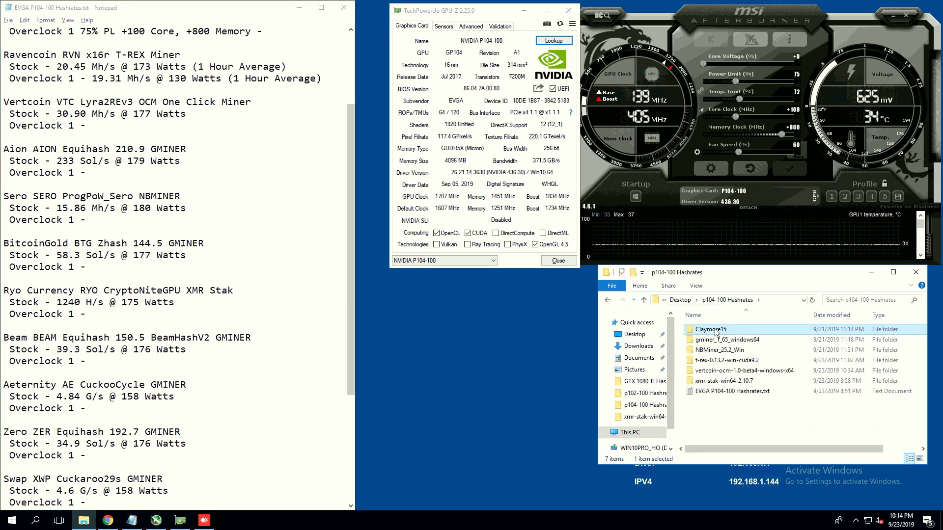
{"action": "double_click", "coordinate": [722, 380]}
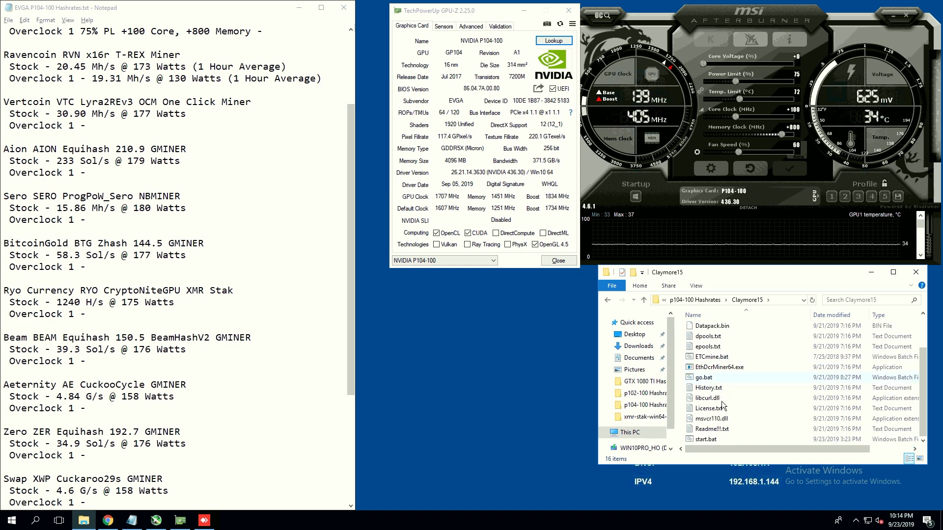
{"action": "double_click", "coordinate": [707, 439]}
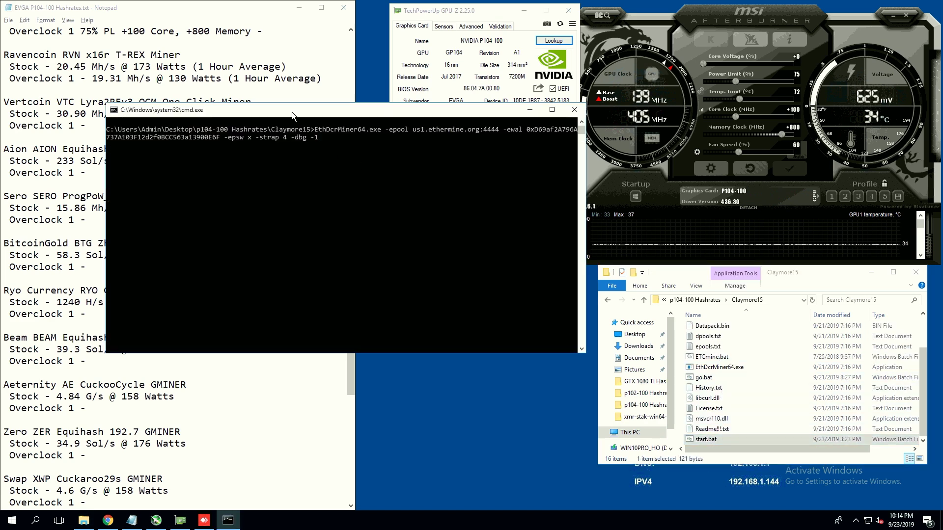
{"action": "left_click_drag", "start_coordinate": [291, 114], "coordinate": [522, 238]}
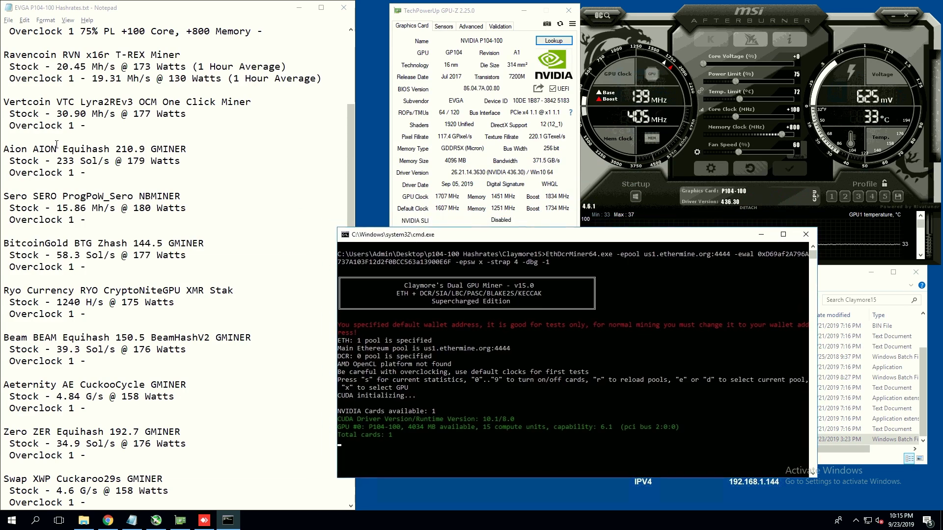
Widen the notes window to fit longer lines and reposition the Claymore console so its hashrate output can be read
{"action": "scroll", "coordinate": [186, 191], "scroll_direction": "up", "scroll_amount": 4}
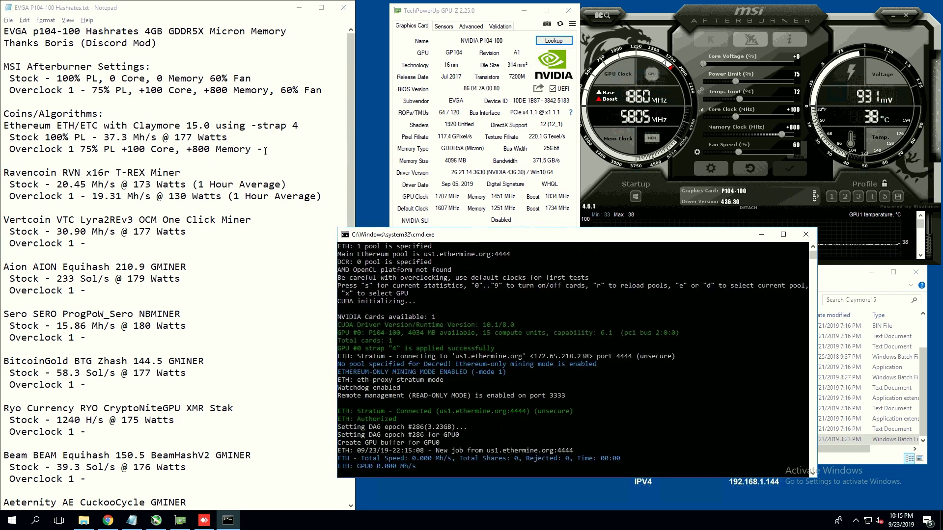
{"action": "left_click_drag", "start_coordinate": [355, 150], "coordinate": [408, 150]}
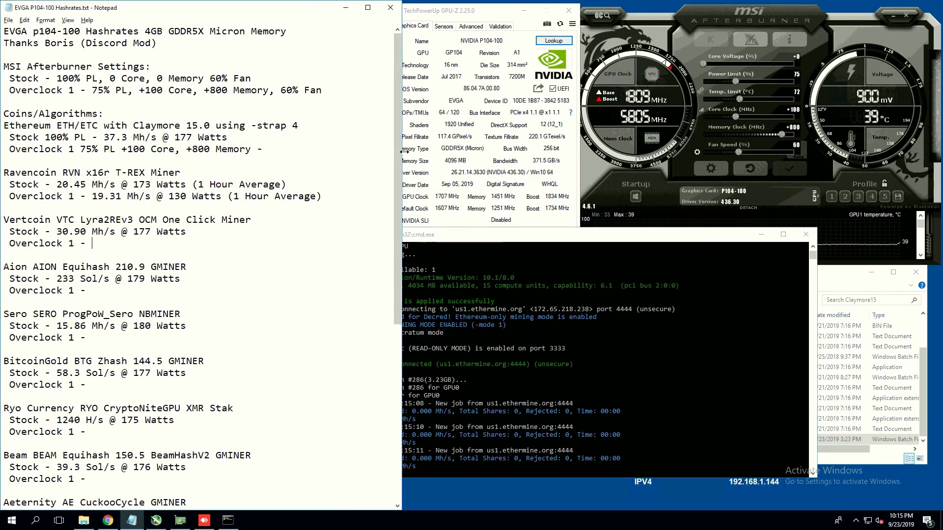
{"action": "left_click", "coordinate": [495, 237]}
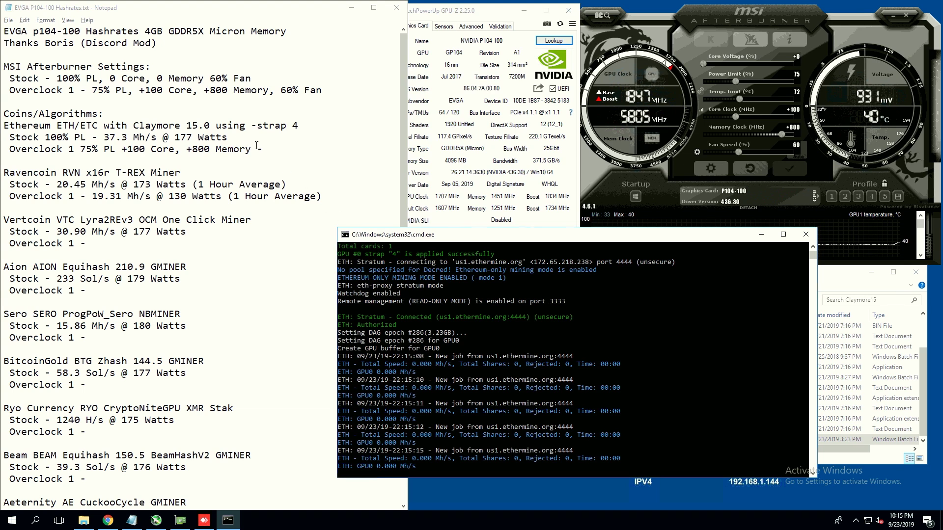
{"action": "left_click", "coordinate": [276, 151]}
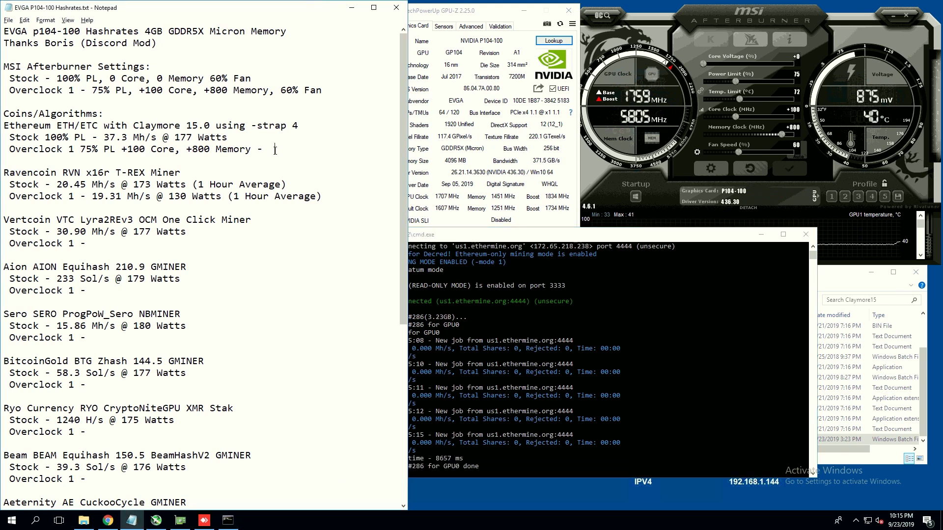
{"action": "left_click", "coordinate": [467, 238]}
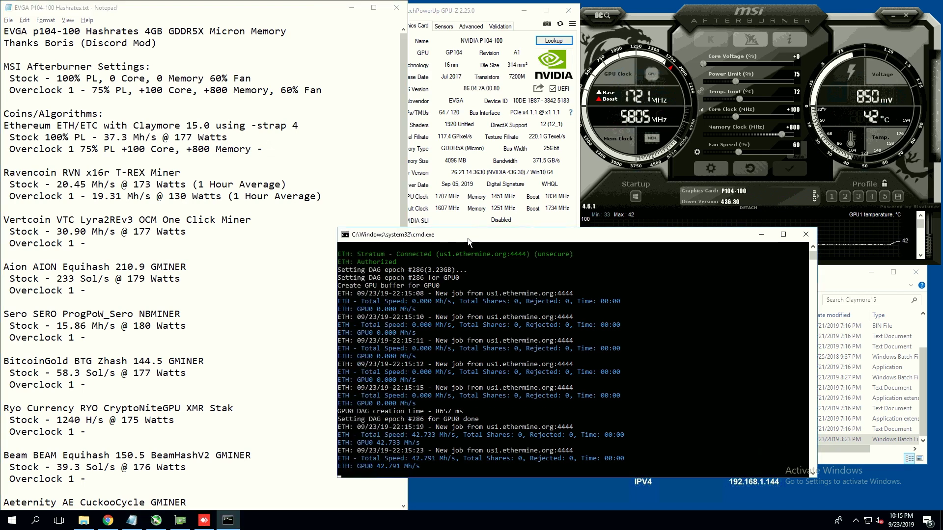
{"action": "left_click_drag", "start_coordinate": [467, 238], "coordinate": [538, 248]}
Record "43 Mh/s @ 133 Watts" at the end of the Ethereum Overclock 1 line
{"action": "left_click", "coordinate": [273, 149]}
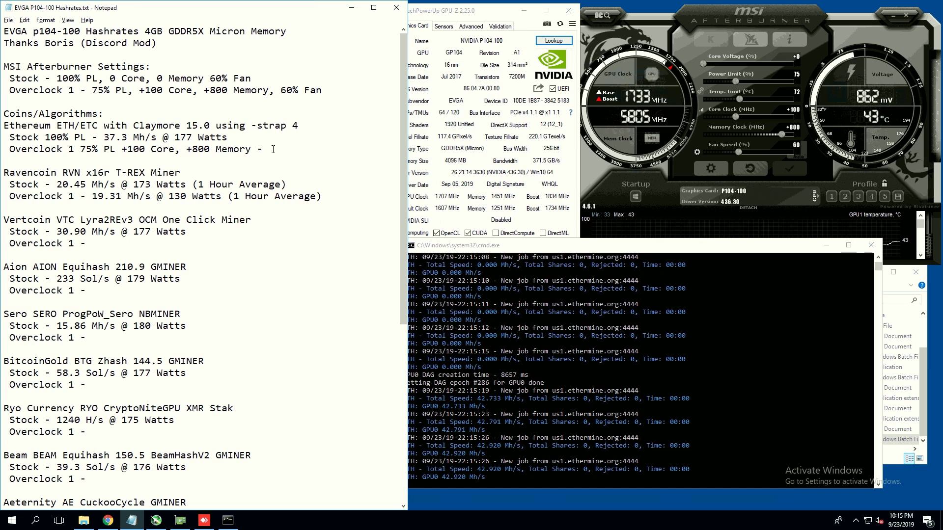
{"action": "type", "text": "43 "}
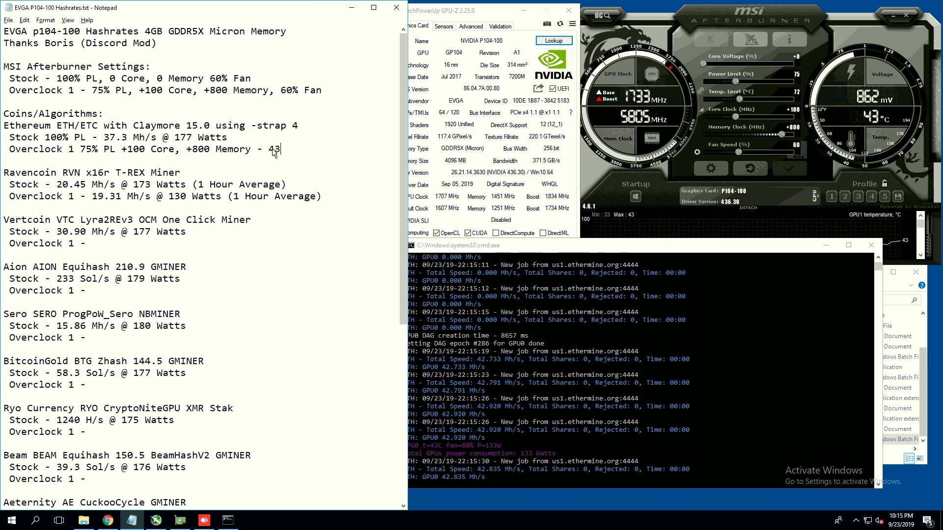
{"action": "type", "text": "Mh/s @"}
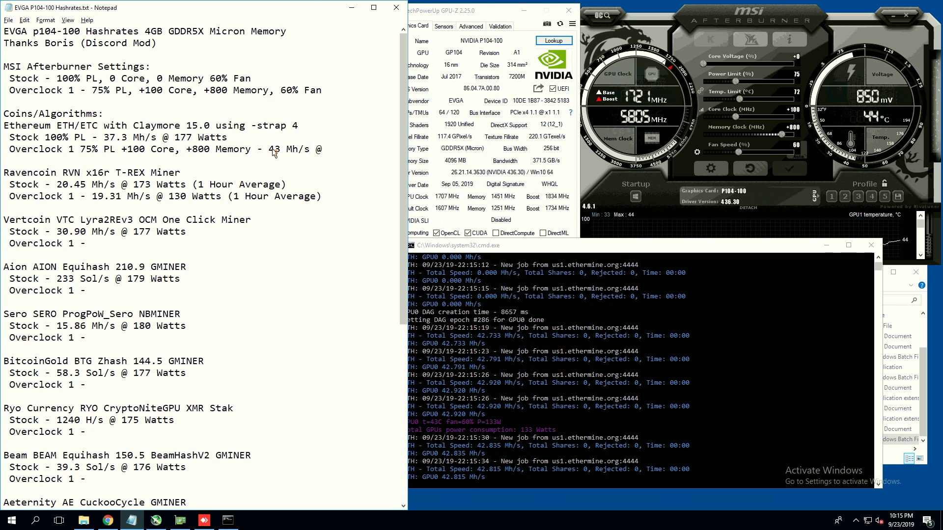
{"action": "type", "text": " 133 Watts"}
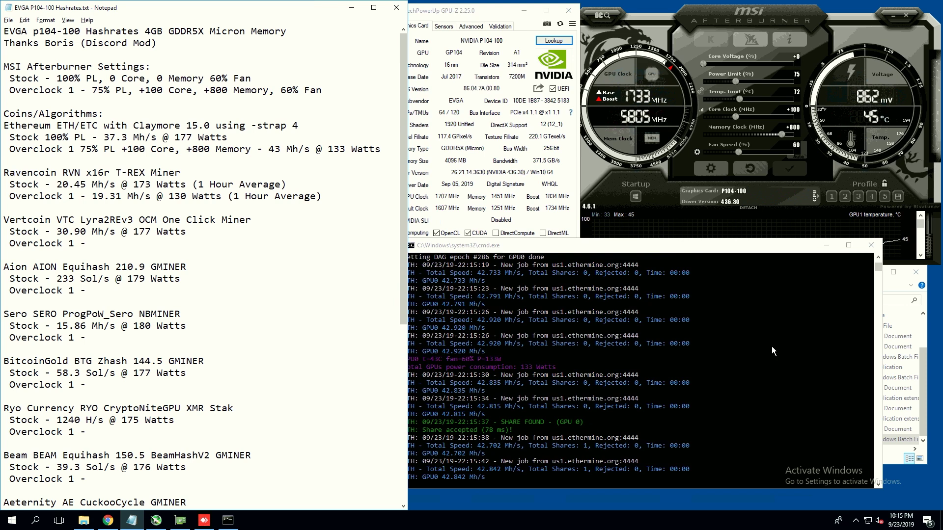
Close the Claymore miner console and check the Ethereum Overclock 1 line in the notes
{"action": "left_click", "coordinate": [864, 248]}
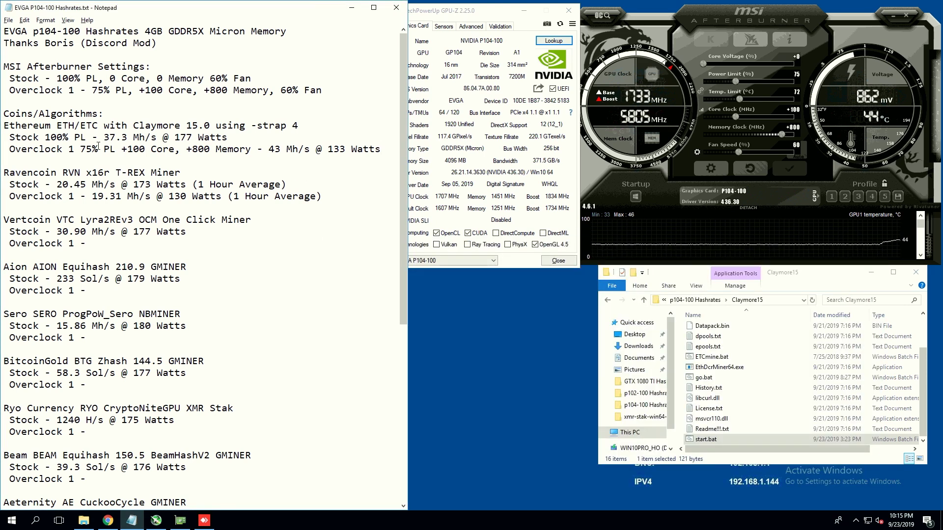
{"action": "left_click_drag", "start_coordinate": [75, 148], "coordinate": [381, 148]}
{"action": "left_click", "coordinate": [280, 149]}
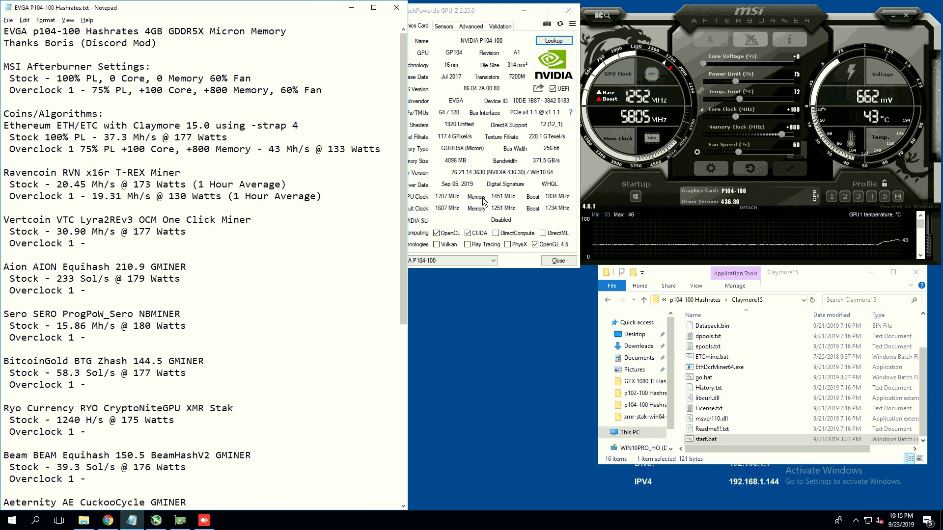
Launch vertcoin-ocm.exe from the vertcoin-ocm-1.0-beta4-windows-x64 folder, placing its window clear of the notes, and highlight the notes' Vertcoin heading
{"action": "left_click", "coordinate": [701, 275]}
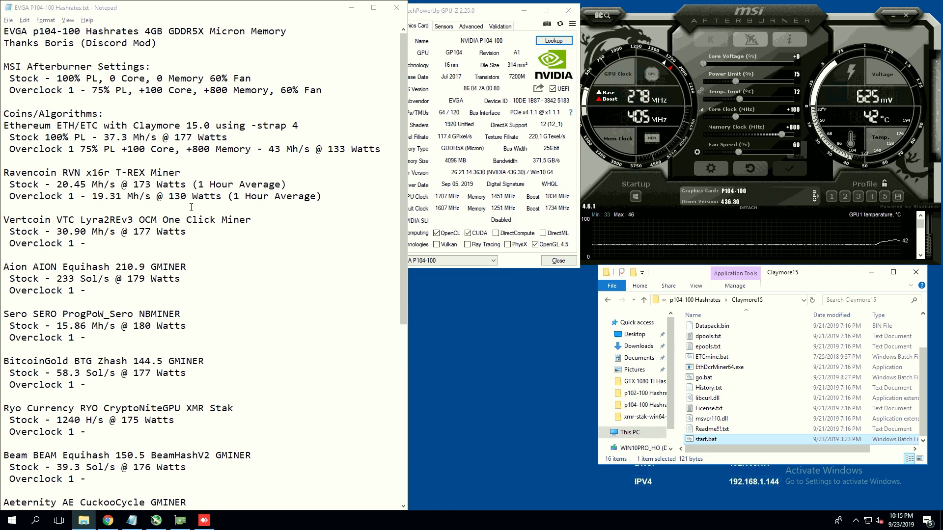
{"action": "left_click", "coordinate": [701, 300]}
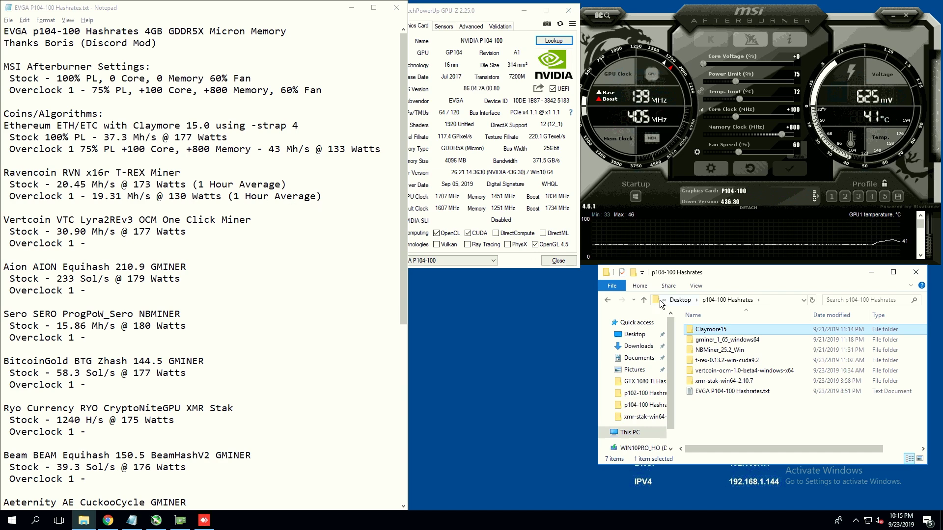
{"action": "double_click", "coordinate": [715, 369]}
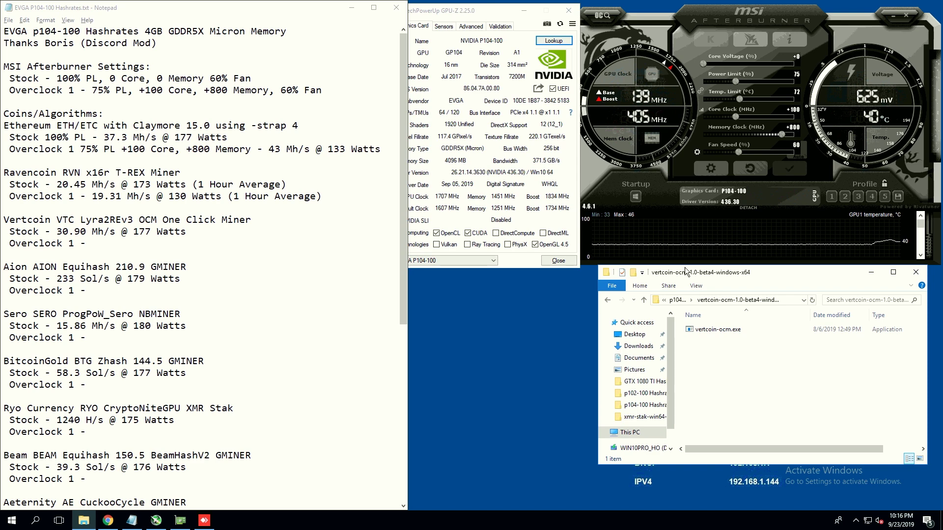
{"action": "double_click", "coordinate": [709, 330]}
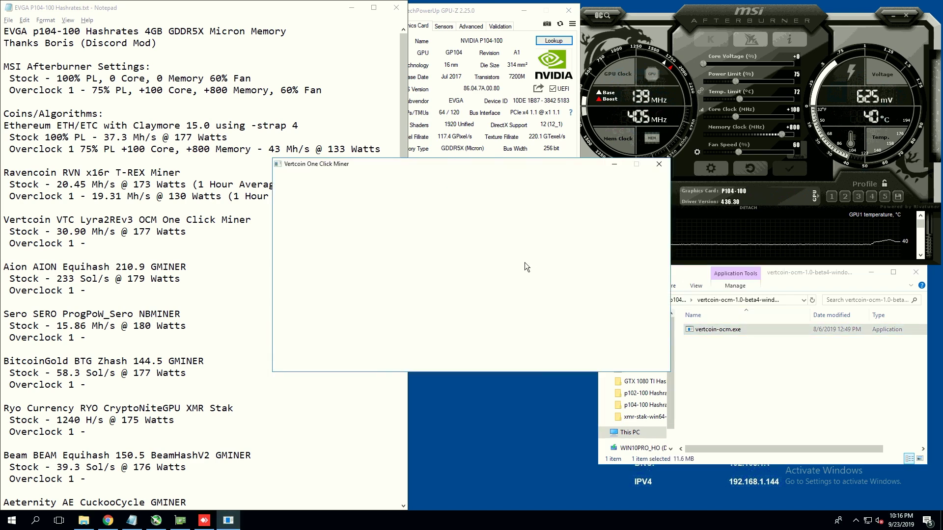
{"action": "left_click_drag", "start_coordinate": [394, 167], "coordinate": [552, 267]}
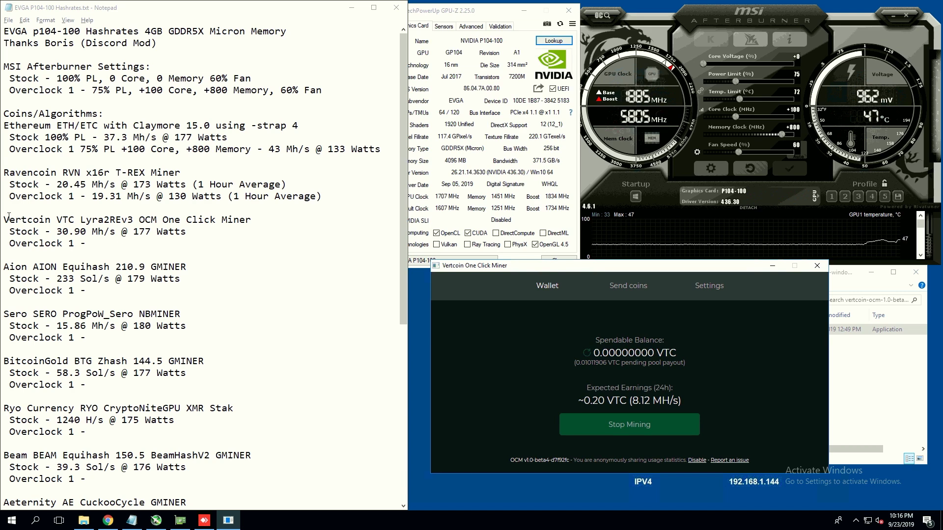
{"action": "left_click_drag", "start_coordinate": [9, 216], "coordinate": [252, 219]}
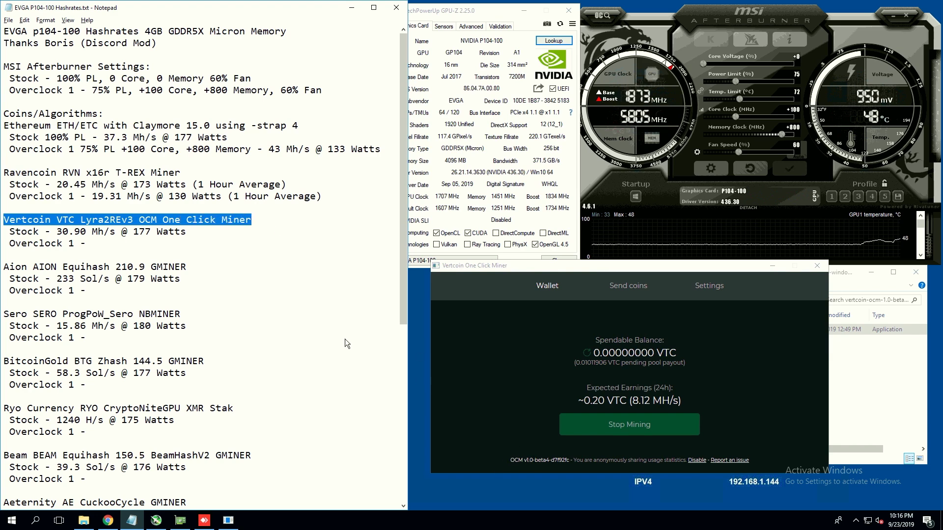
Record "30.90 Mh/s @ 130 Watts" on the Vertcoin Overclock 1 line using GPU-Z's power sensor reading, and stop and close the Vertcoin miner
{"action": "left_click", "coordinate": [103, 237]}
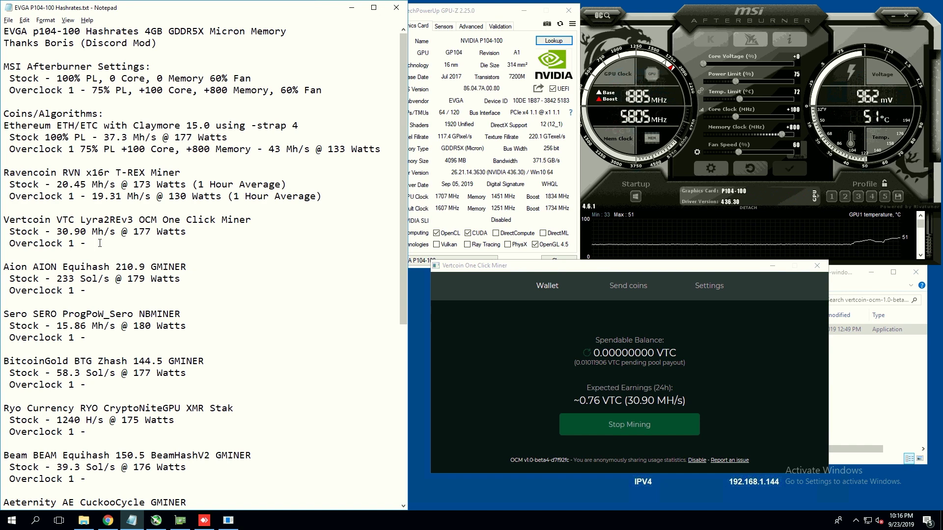
{"action": "left_click", "coordinate": [99, 243]}
{"action": "type", "text": "30"}
{"action": "key", "text": "BackSpace"}
{"action": "type", "text": ".90 M"}
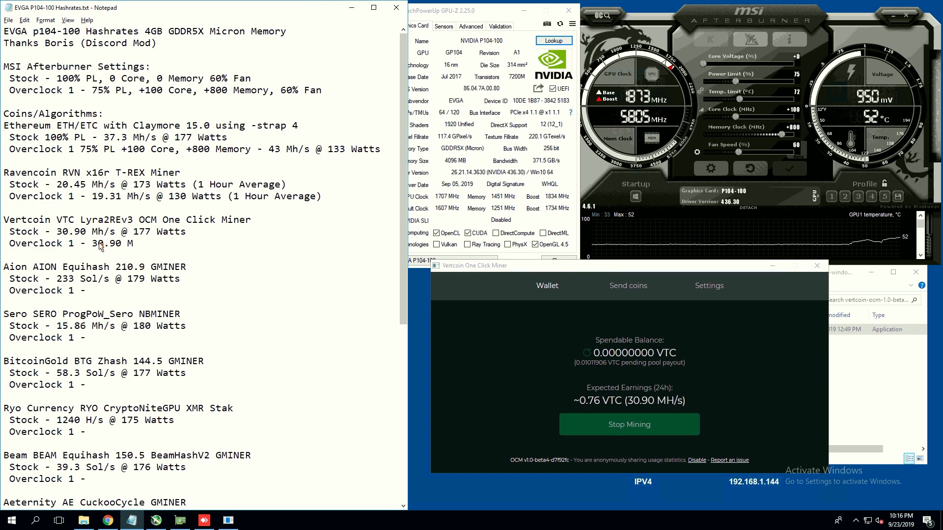
{"action": "type", "text": "h/s @"}
{"action": "left_click", "coordinate": [443, 27]}
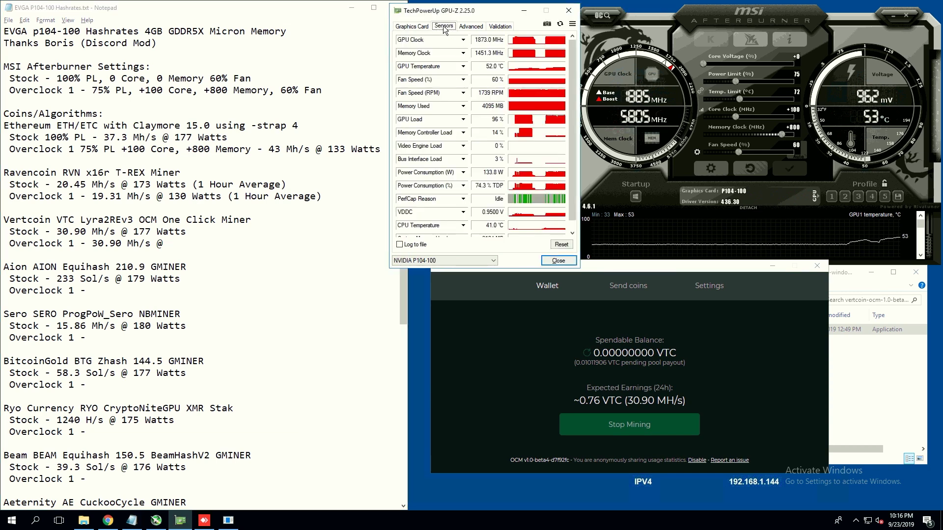
{"action": "left_click", "coordinate": [179, 245]}
{"action": "type", "text": "130 Watts"}
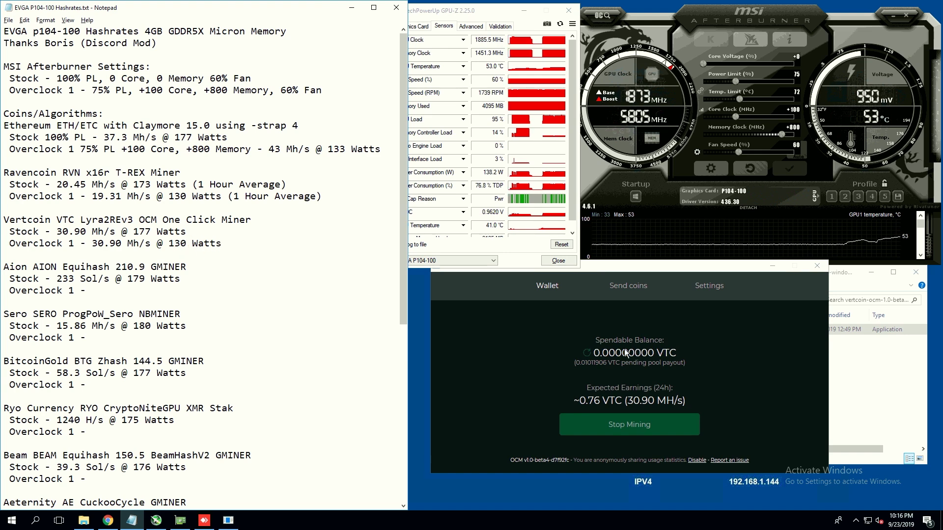
{"action": "left_click", "coordinate": [631, 425]}
{"action": "left_click", "coordinate": [817, 265]}
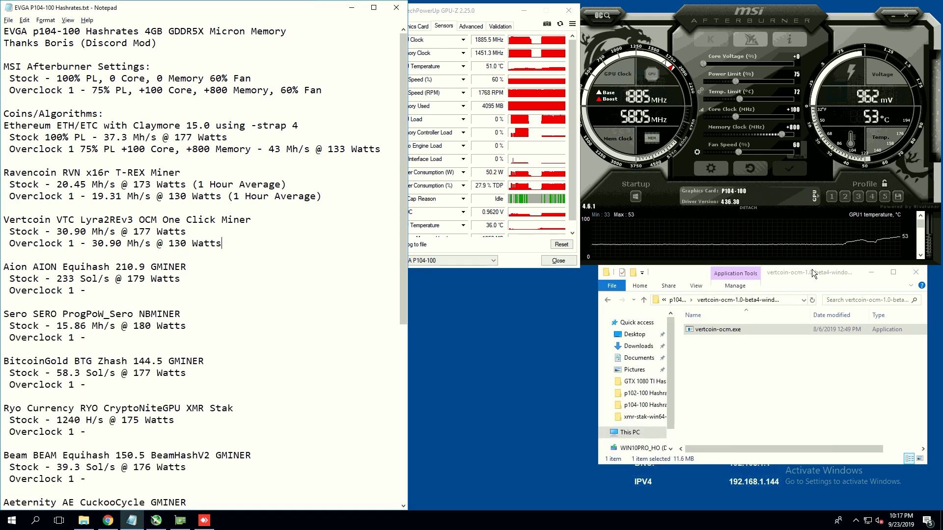
Launch mine_aion.bat from the gminer_1_65_windows64 folder and place its console clear of the notes
{"action": "left_click", "coordinate": [685, 300]}
{"action": "double_click", "coordinate": [717, 339]}
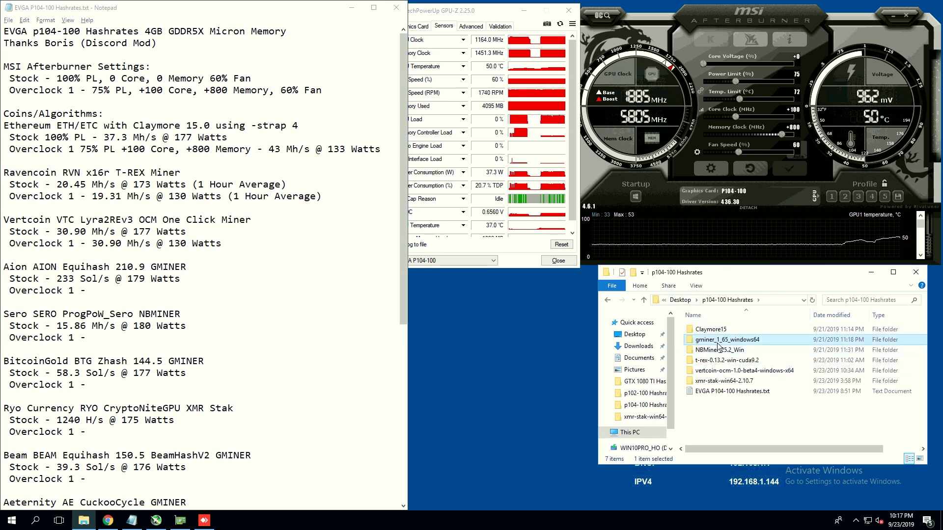
{"action": "double_click", "coordinate": [710, 339]}
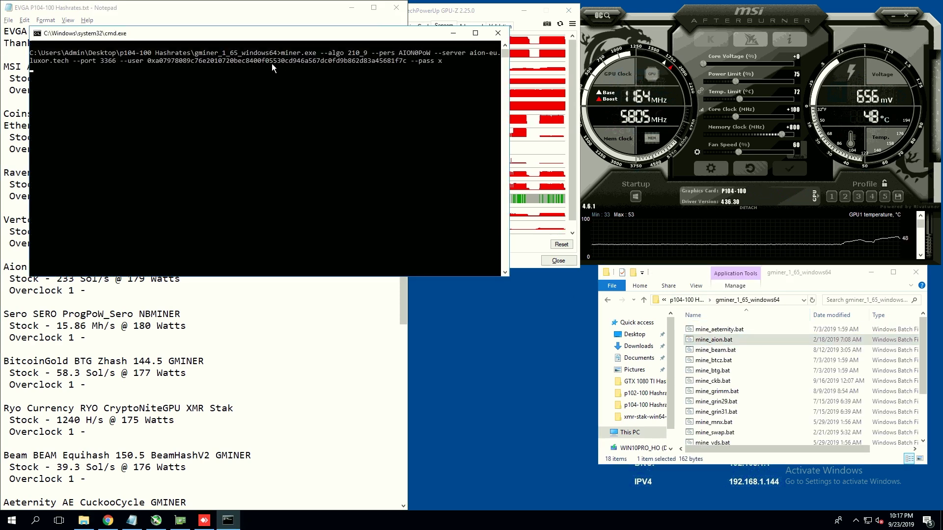
{"action": "left_click_drag", "start_coordinate": [234, 38], "coordinate": [616, 255]}
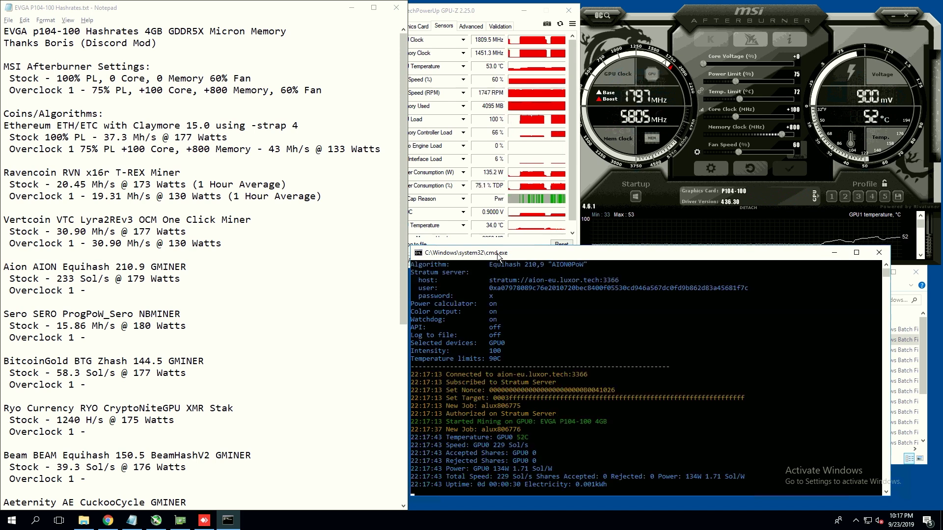
Record "229 Sol/s @ 135 Watts" on the Aion Overclock 1 line and close the GMiner console
{"action": "left_click", "coordinate": [104, 292]}
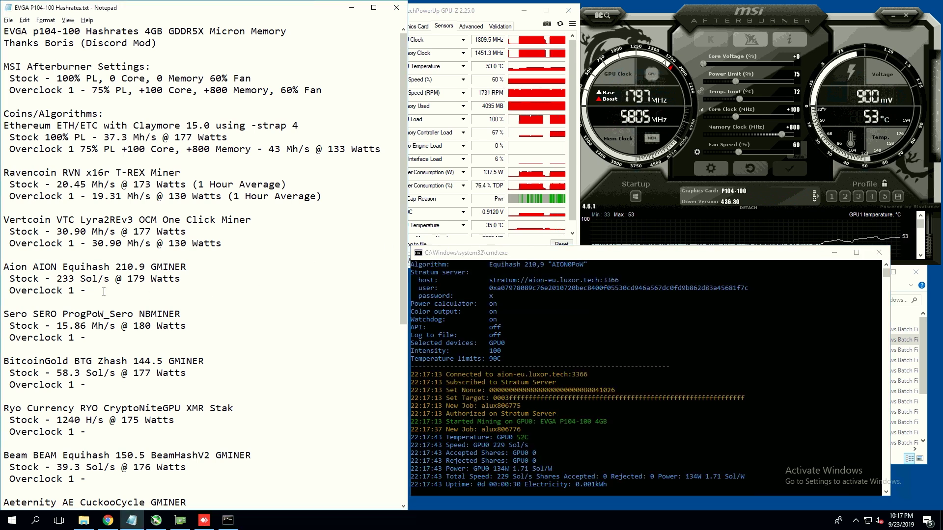
{"action": "type", "text": "229 Sol/s"}
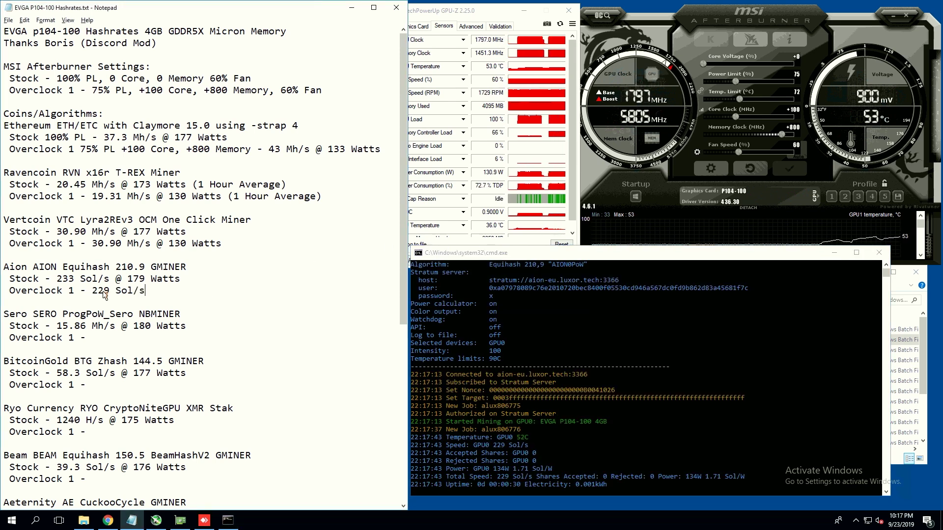
{"action": "type", "text": " @ 135 Watts"}
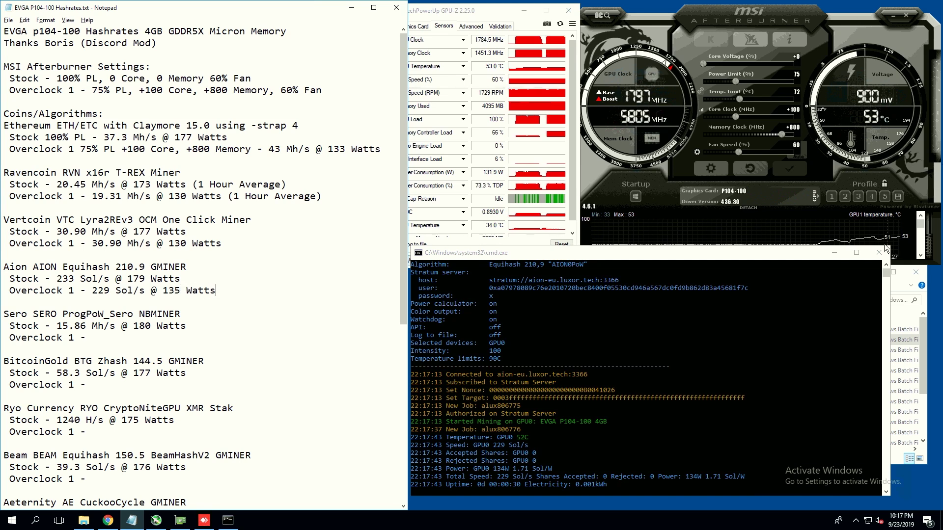
{"action": "left_click", "coordinate": [413, 269]}
{"action": "key", "text": "alt+F4"}
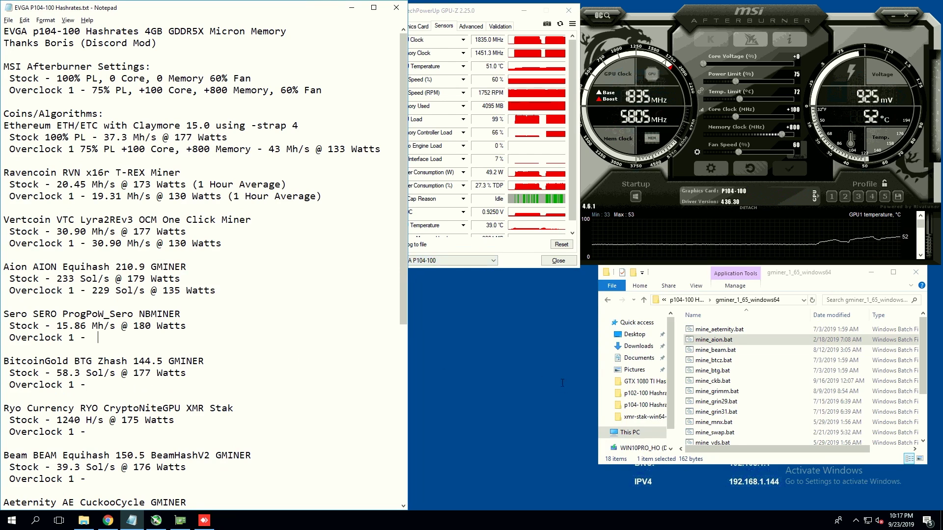
Launch start_sero.bat from the NBMiner_Win folder inside NBMiner_25.2_Win and place its console beside the notes
{"action": "left_click", "coordinate": [687, 301]}
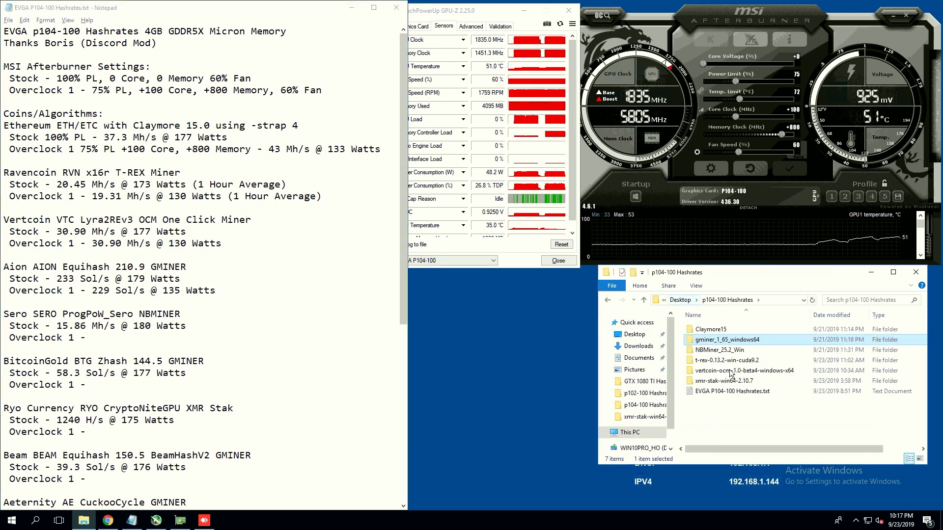
{"action": "double_click", "coordinate": [720, 349]}
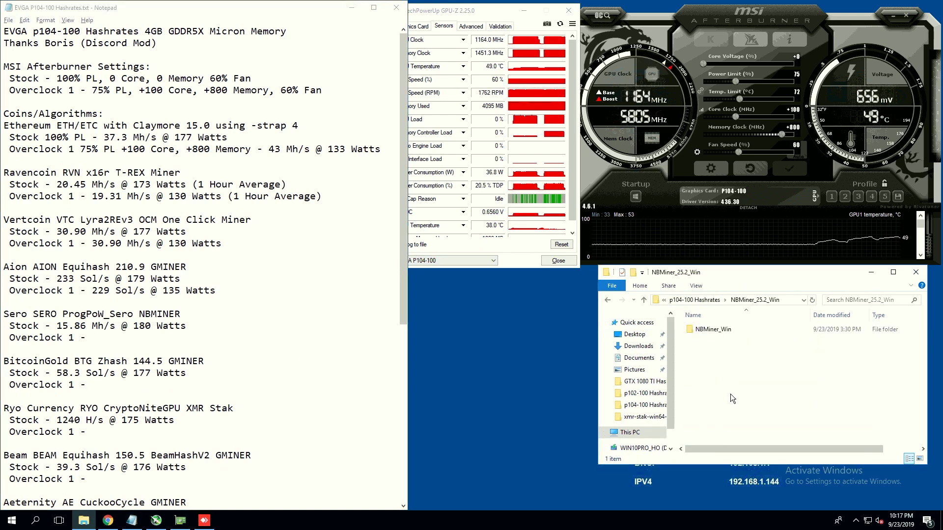
{"action": "double_click", "coordinate": [709, 331]}
{"action": "scroll", "coordinate": [719, 430], "scroll_direction": "down", "scroll_amount": 5}
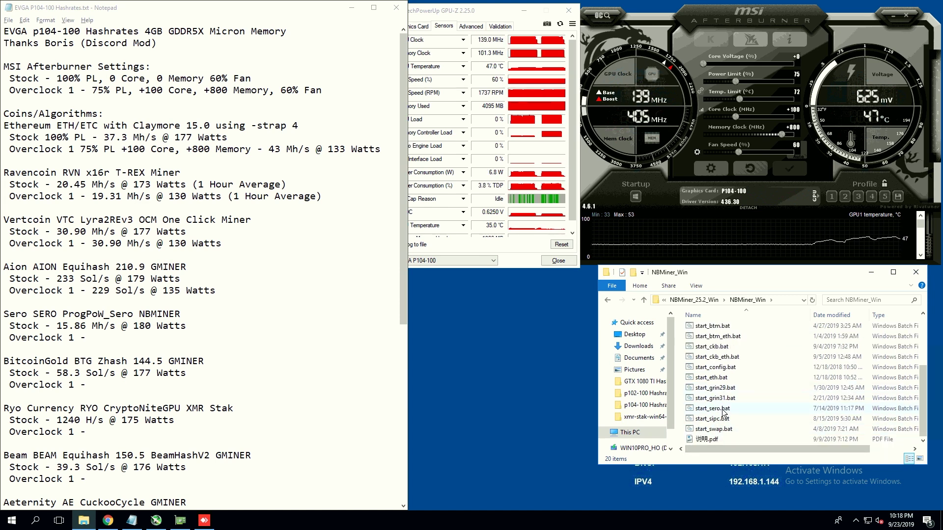
{"action": "double_click", "coordinate": [722, 410]}
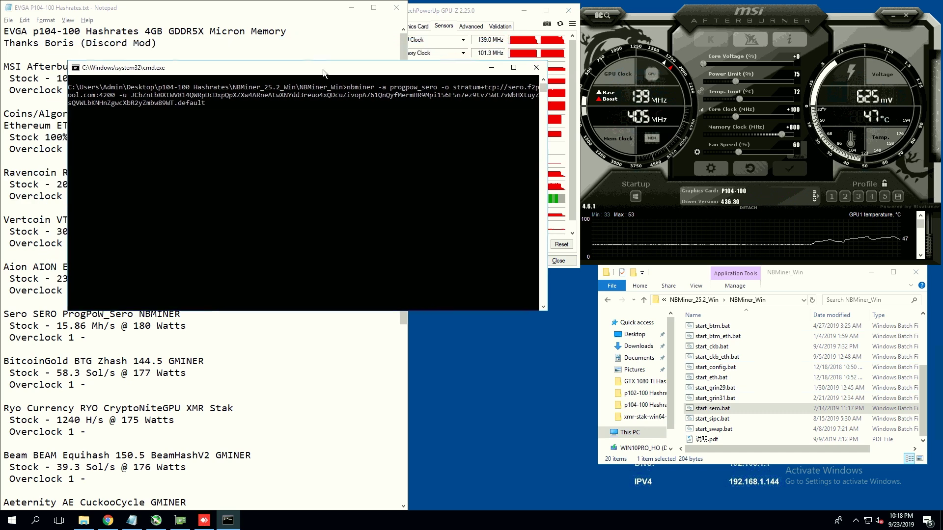
{"action": "left_click_drag", "start_coordinate": [323, 69], "coordinate": [650, 268]}
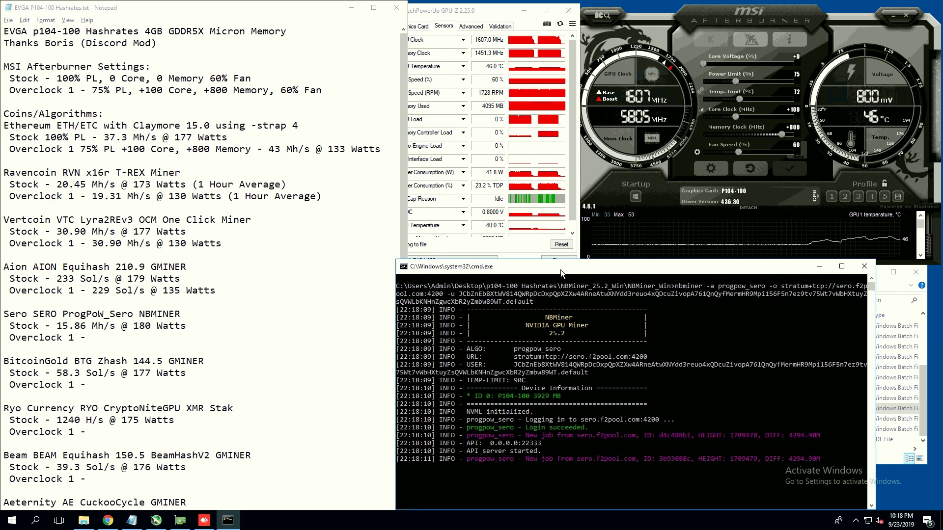
{"action": "left_click_drag", "start_coordinate": [560, 270], "coordinate": [570, 265]}
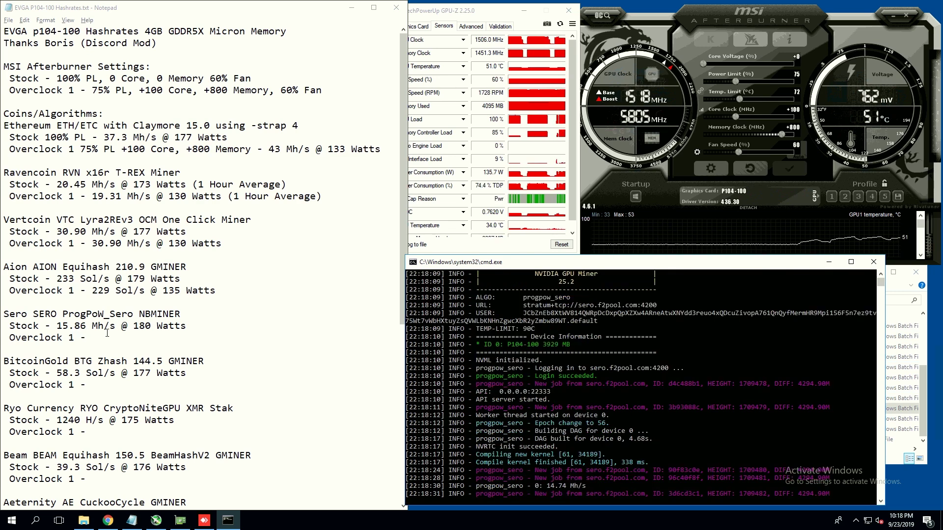
Record "14.74 Mh/s @ 135 Watts" on the Sero Overclock 1 line and close the NBMiner console
{"action": "left_click", "coordinate": [107, 333]}
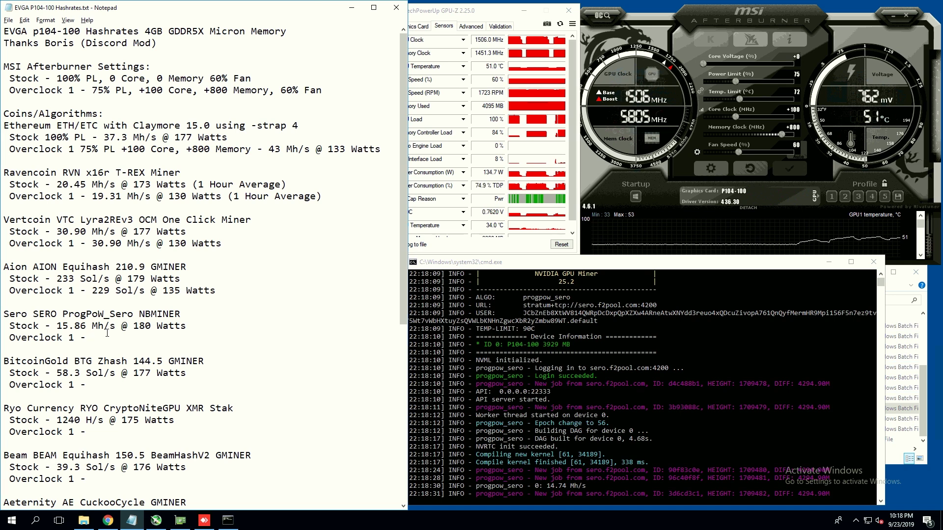
{"action": "type", "text": "14.7"}
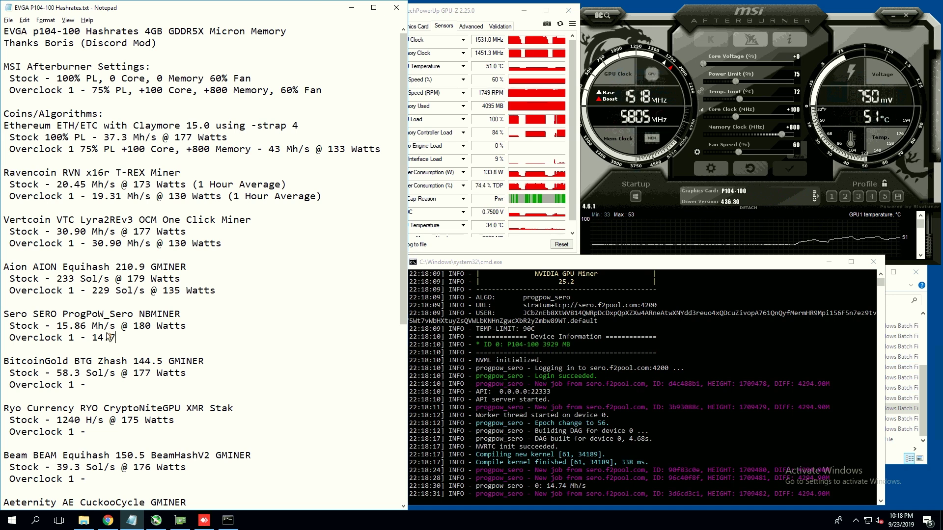
{"action": "type", "text": "4 Mh/s @ "}
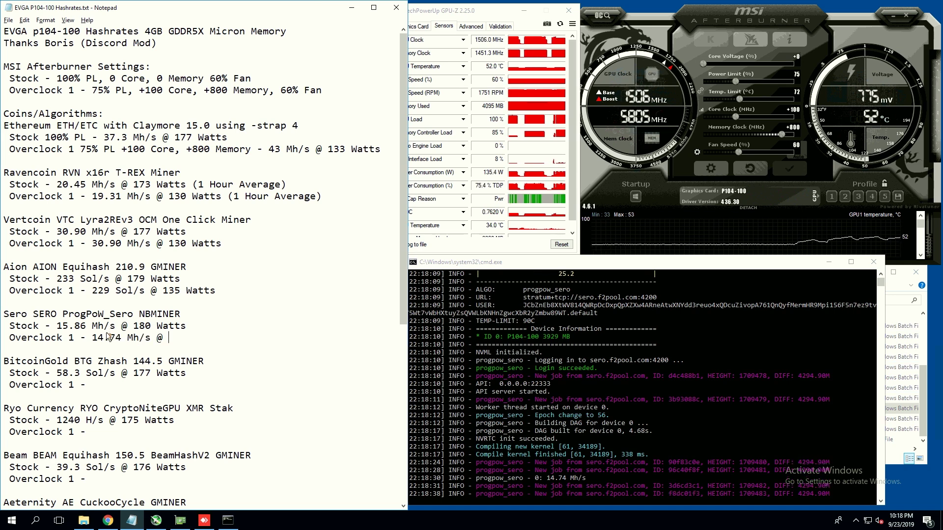
{"action": "type", "text": "135 Watts"}
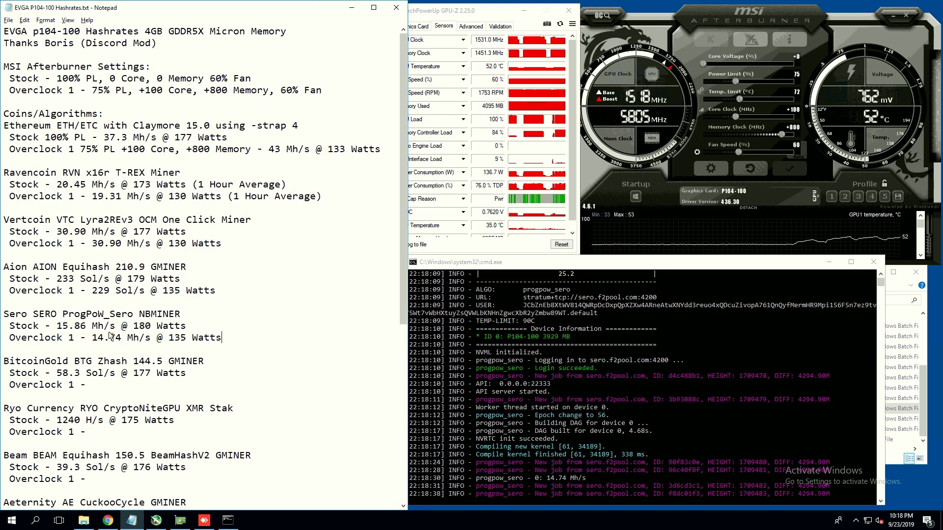
{"action": "left_click", "coordinate": [874, 262]}
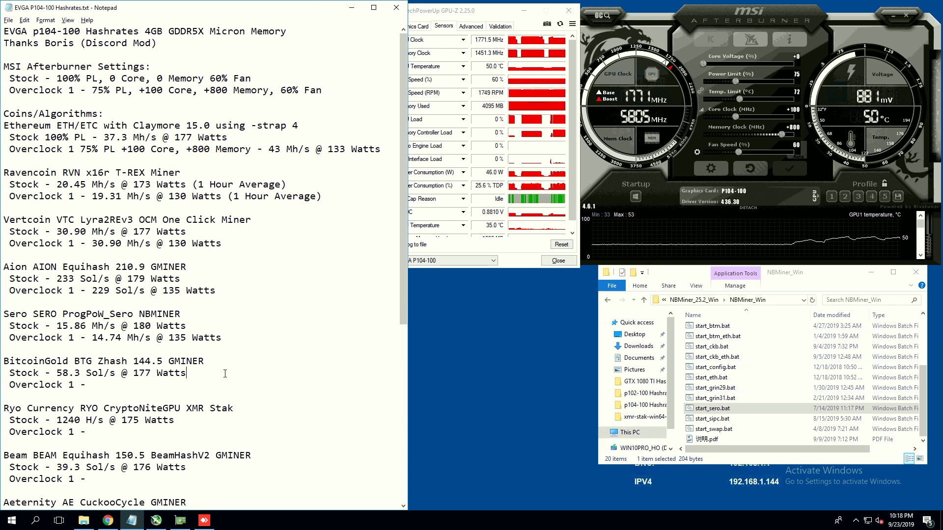
Launch mine_btg.bat from the gminer_1_65_windows64 folder and arrange its console so it does not cover the BitcoinGold notes
{"action": "left_click", "coordinate": [683, 301]}
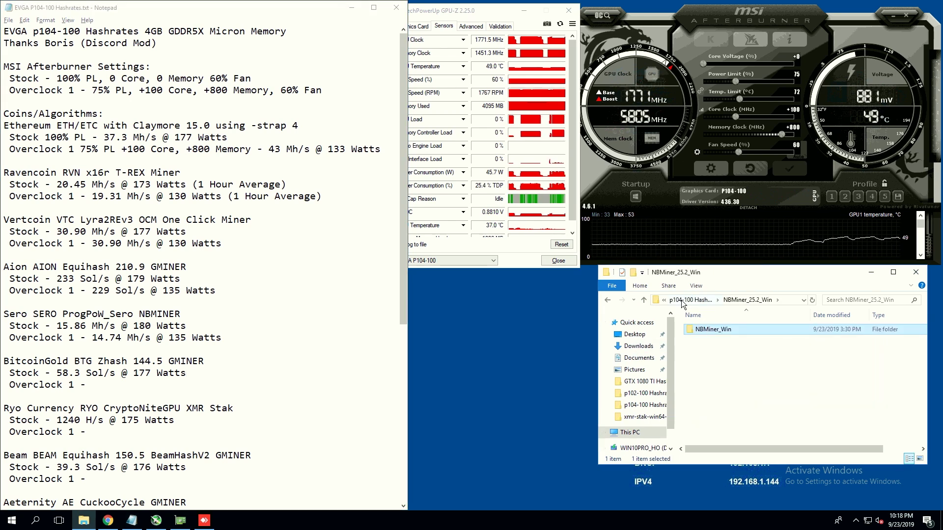
{"action": "left_click", "coordinate": [683, 300]}
{"action": "double_click", "coordinate": [716, 340]}
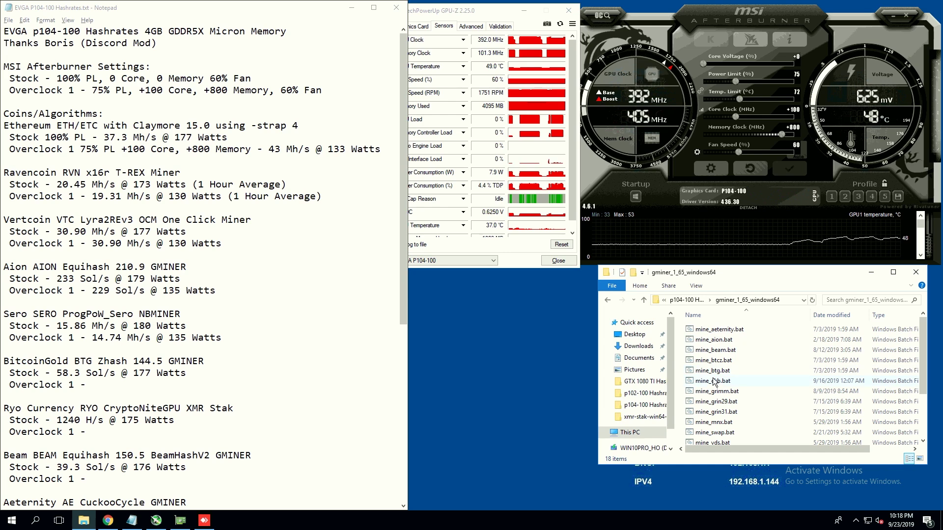
{"action": "double_click", "coordinate": [712, 371]}
{"action": "left_click_drag", "start_coordinate": [242, 60], "coordinate": [566, 242]}
{"action": "left_click", "coordinate": [284, 306]}
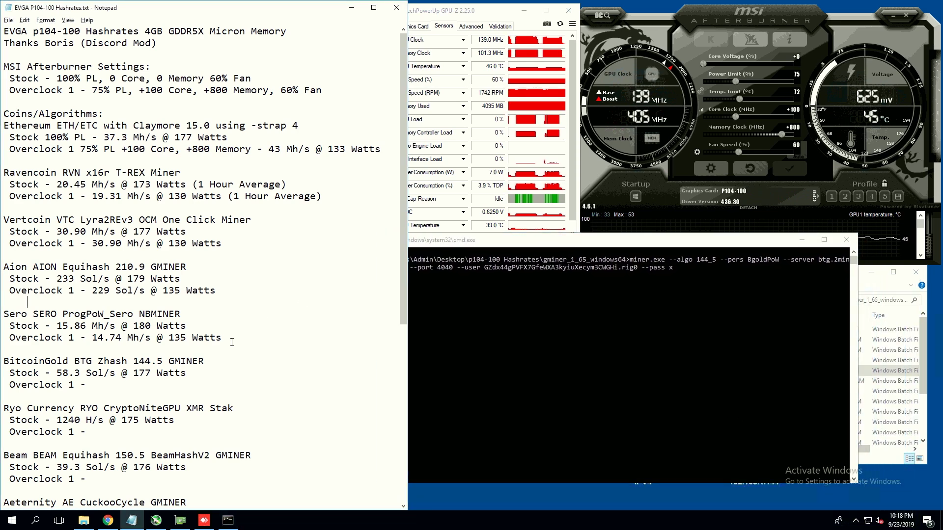
{"action": "scroll", "coordinate": [231, 341], "scroll_direction": "down", "scroll_amount": 4}
{"action": "scroll", "coordinate": [230, 341], "scroll_direction": "down", "scroll_amount": 1}
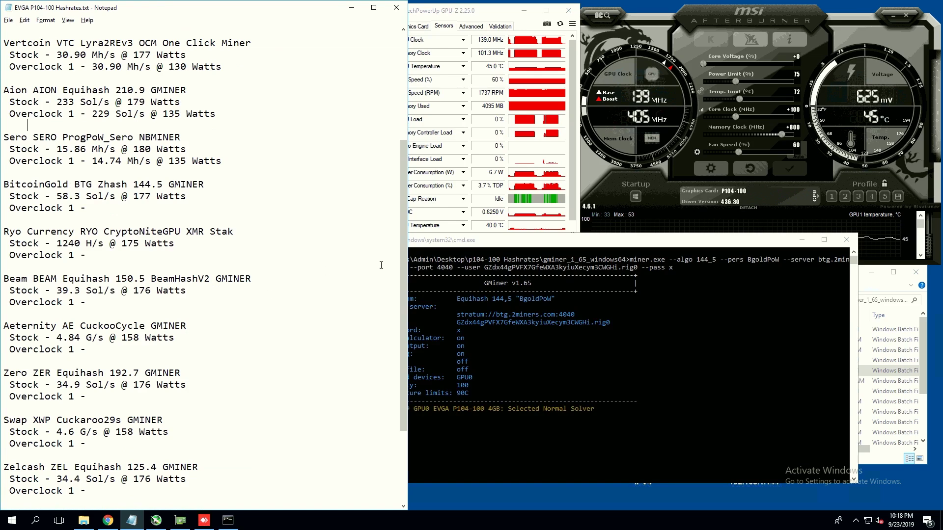
{"action": "left_click", "coordinate": [478, 240]}
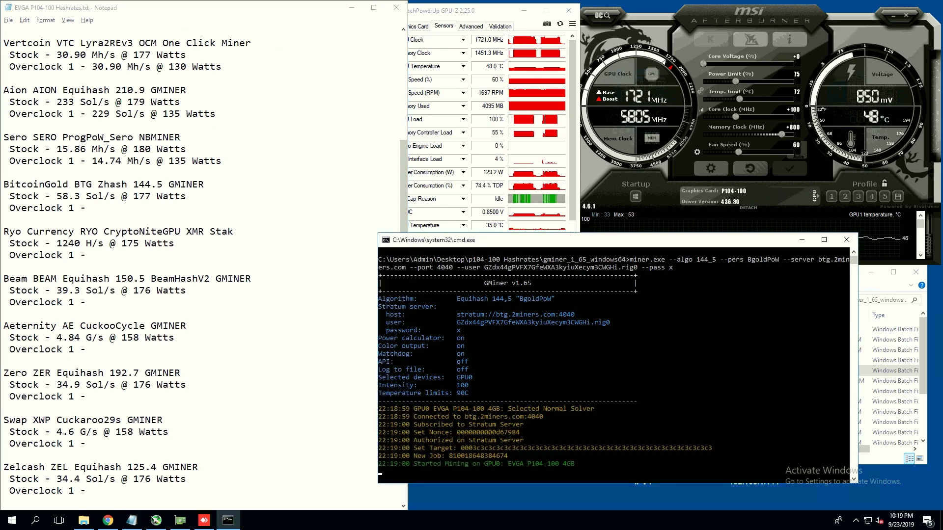
{"action": "left_click_drag", "start_coordinate": [473, 240], "coordinate": [494, 240]}
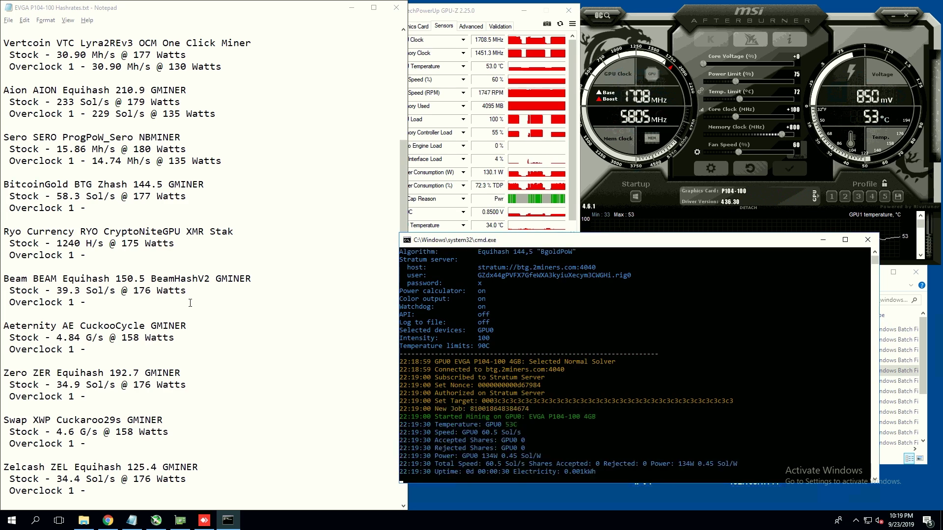
Record "60.5 Sol/s @ 134 Watts" on the BitcoinGold Overclock 1 line and close the GMiner console
{"action": "left_click", "coordinate": [107, 214]}
{"action": "left_click", "coordinate": [108, 211]}
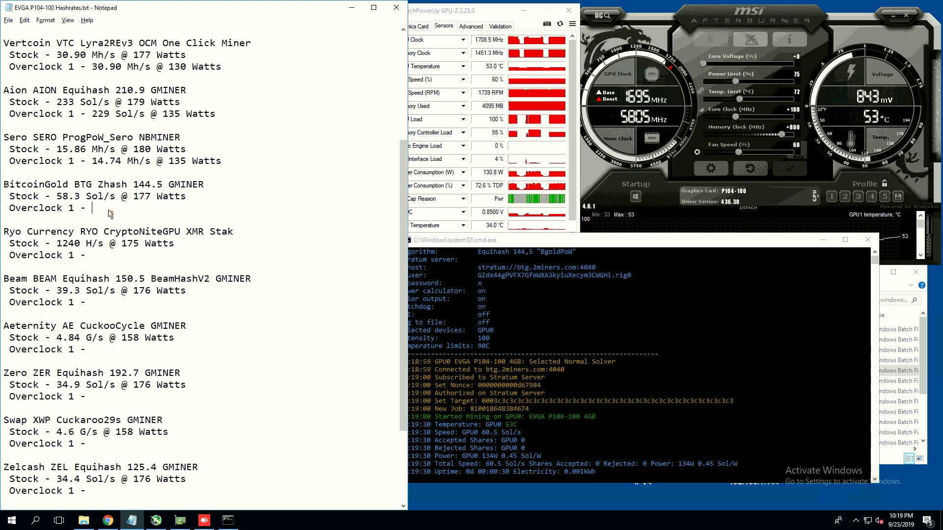
{"action": "type", "text": "60.5 Sol"}
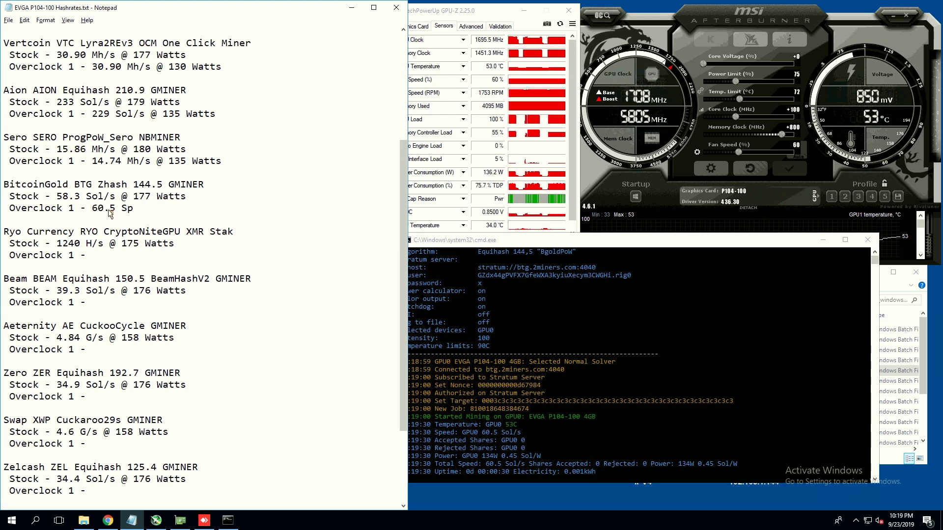
{"action": "type", "text": "/s @ 13"}
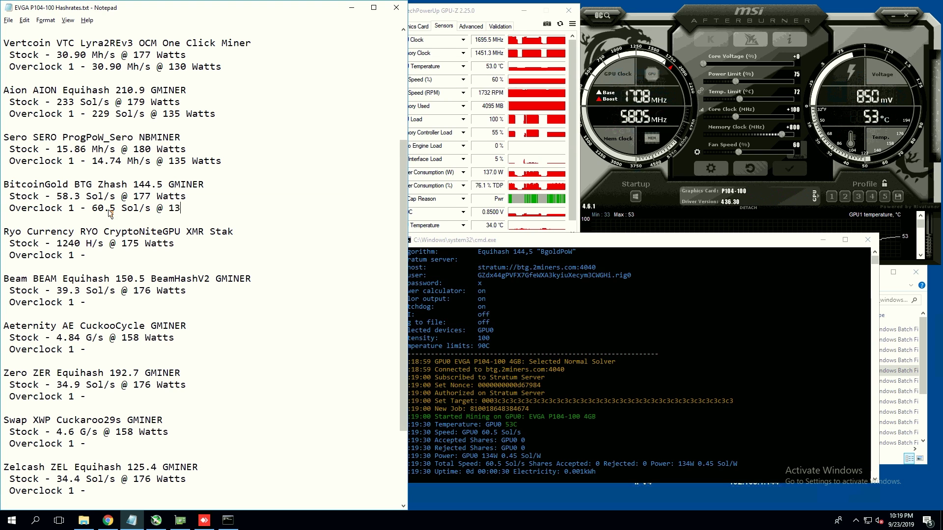
{"action": "type", "text": "4 Watts"}
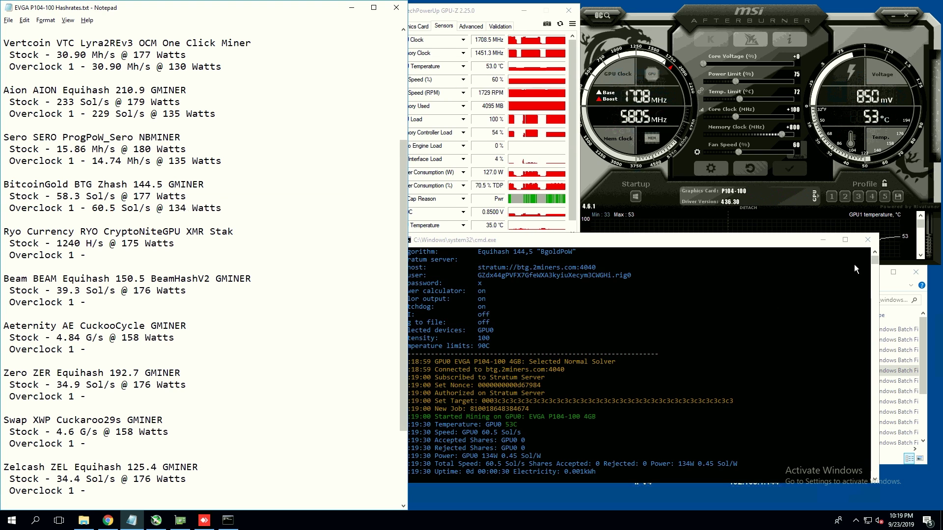
{"action": "left_click", "coordinate": [867, 240]}
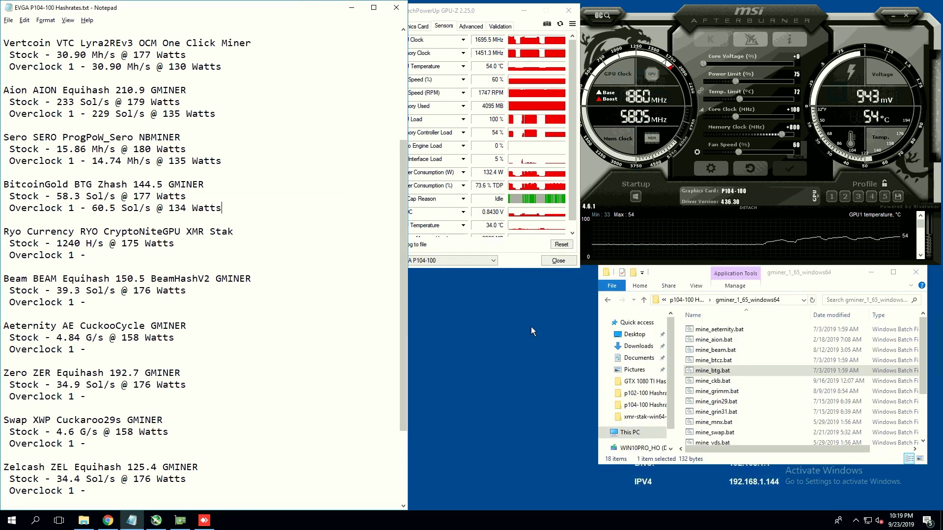
Launch start.bat from the xmr-stak-win64-2.10.7 folder, place its console beside the notes and display the miner's hashrate report
{"action": "left_click", "coordinate": [642, 300]}
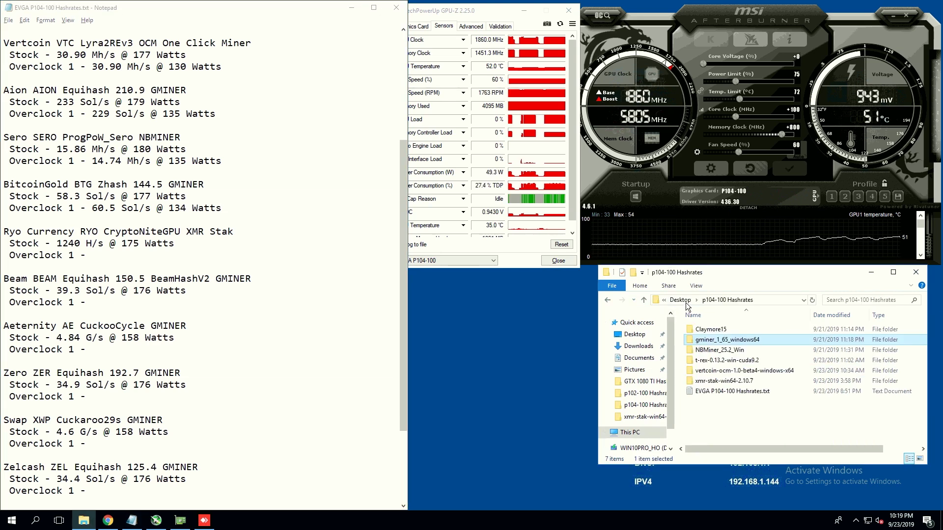
{"action": "double_click", "coordinate": [713, 381]}
{"action": "scroll", "coordinate": [712, 393], "scroll_direction": "down", "scroll_amount": 2}
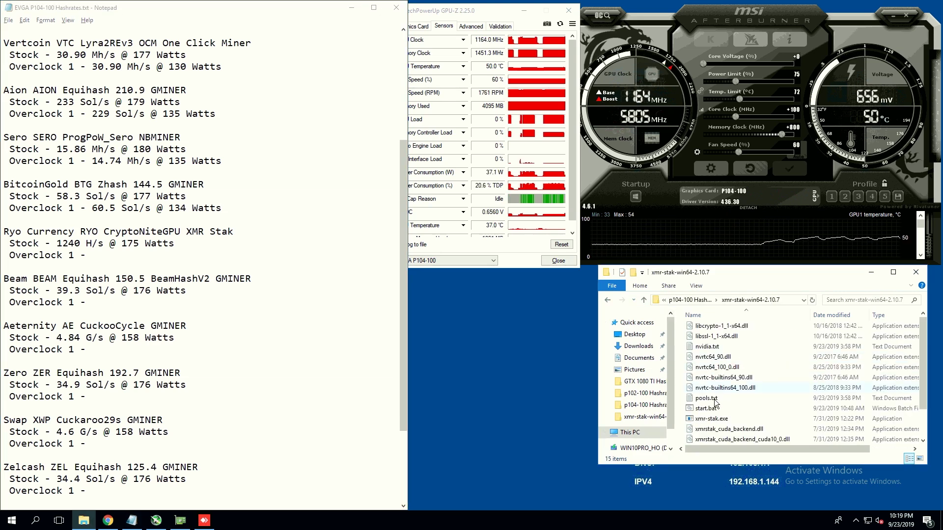
{"action": "right_click", "coordinate": [710, 400]}
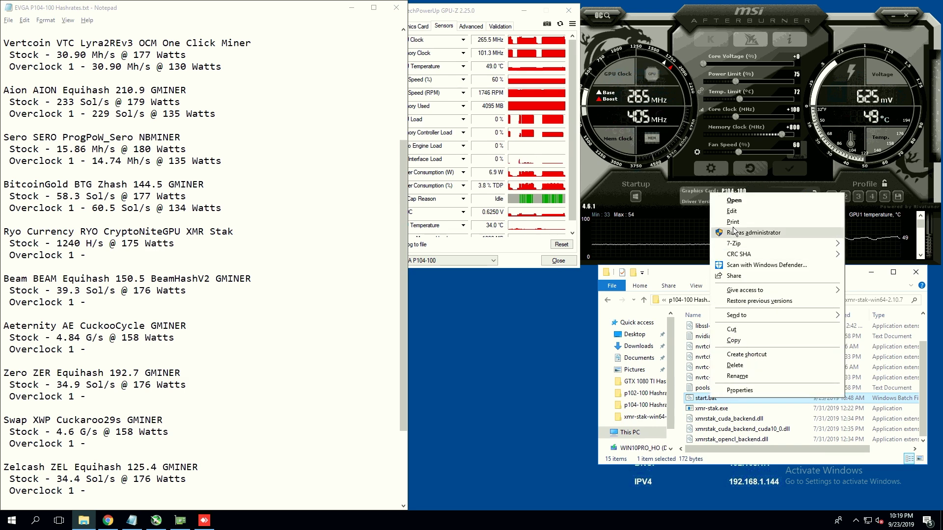
{"action": "double_click", "coordinate": [705, 398]}
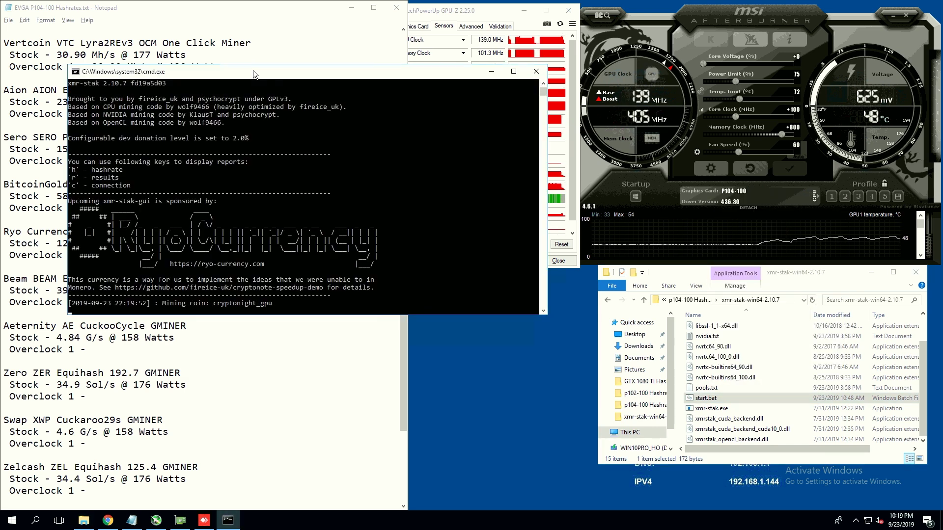
{"action": "left_click_drag", "start_coordinate": [252, 70], "coordinate": [586, 205]}
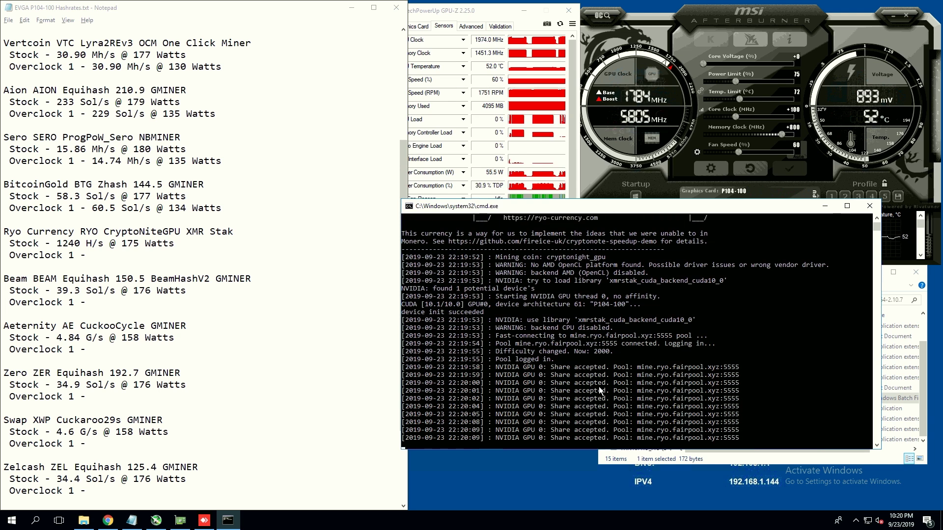
{"action": "key", "text": "h"}
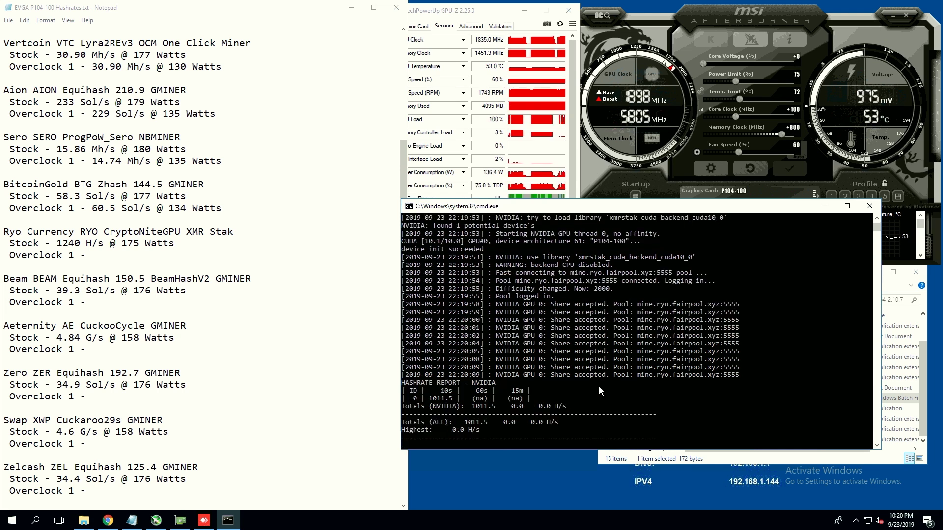
{"action": "key", "text": "h"}
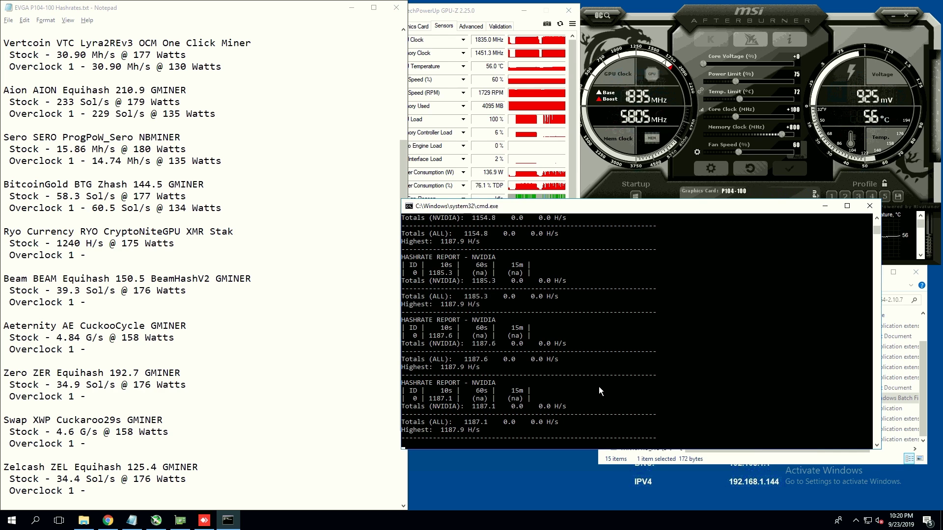
Record "1187 H/s @ 135 Watts" on the Ryo Currency Overclock 1 line and close the XMR-Stak console
{"action": "left_click", "coordinate": [108, 303]}
{"action": "left_click", "coordinate": [116, 254]}
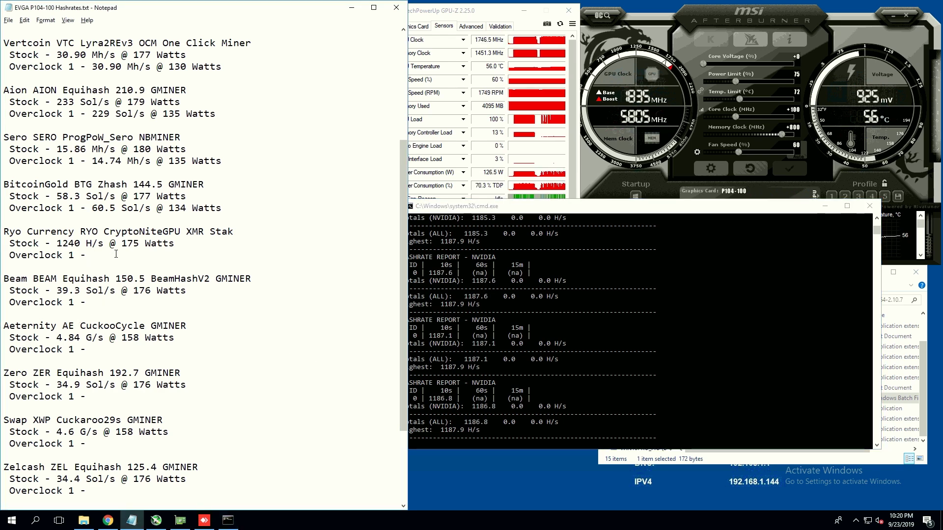
{"action": "type", "text": "1187 H/s"}
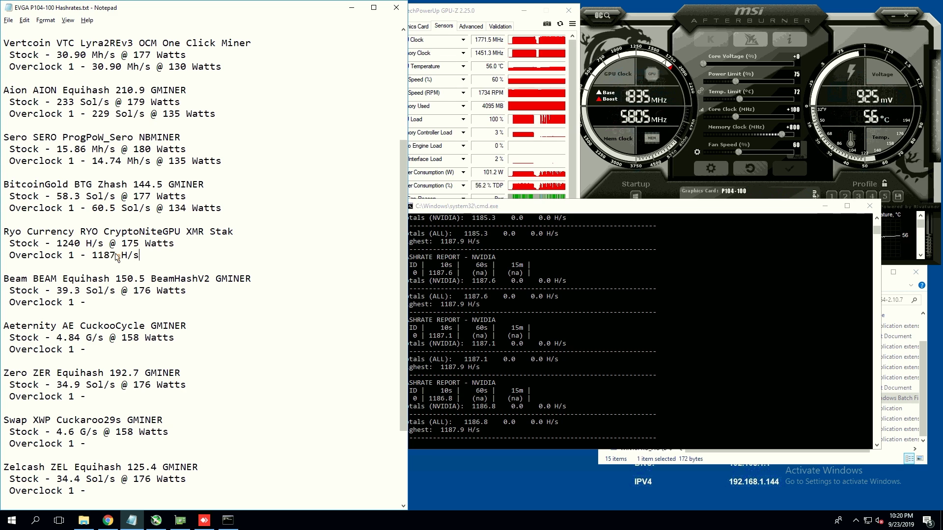
{"action": "type", "text": " @ 13"}
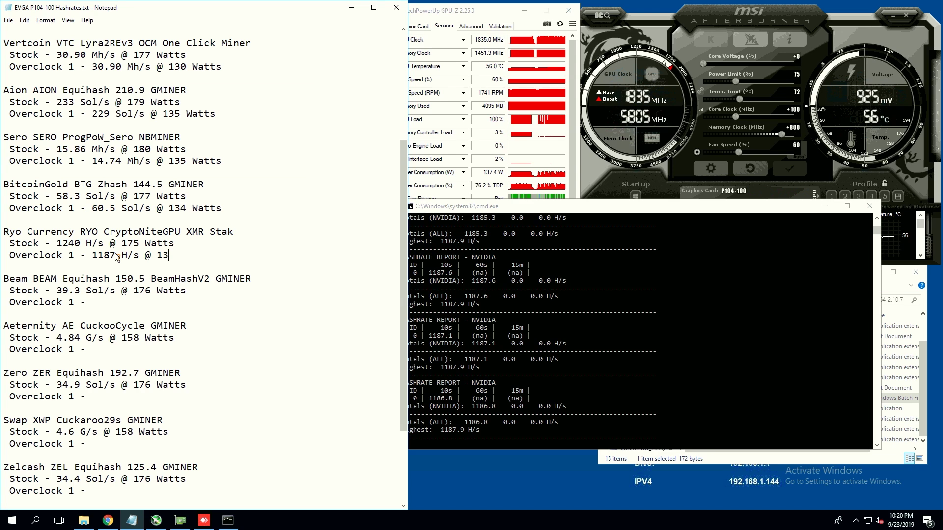
{"action": "type", "text": "65 Watts"}
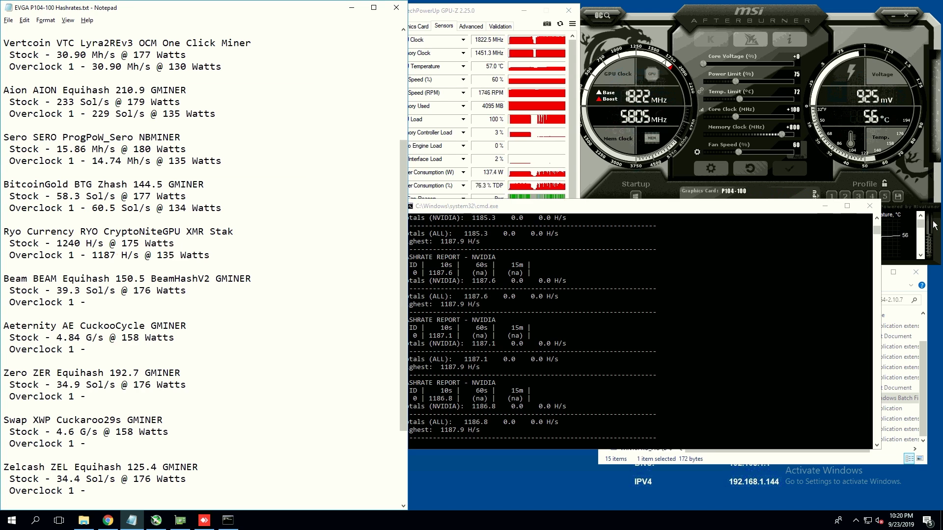
{"action": "left_click", "coordinate": [857, 206]}
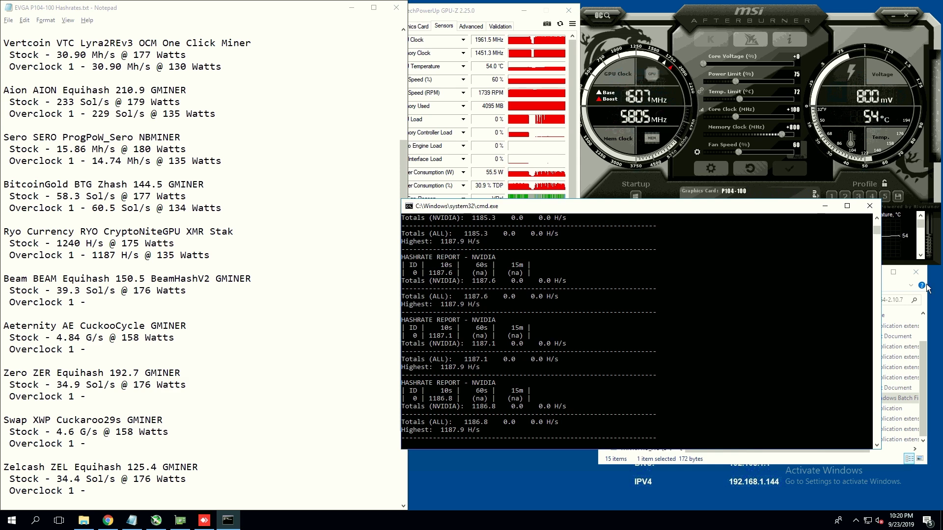
Launch mine_beam.bat from the gminer_1_65_windows64 folder and place its console beside the notes
{"action": "left_click", "coordinate": [924, 369]}
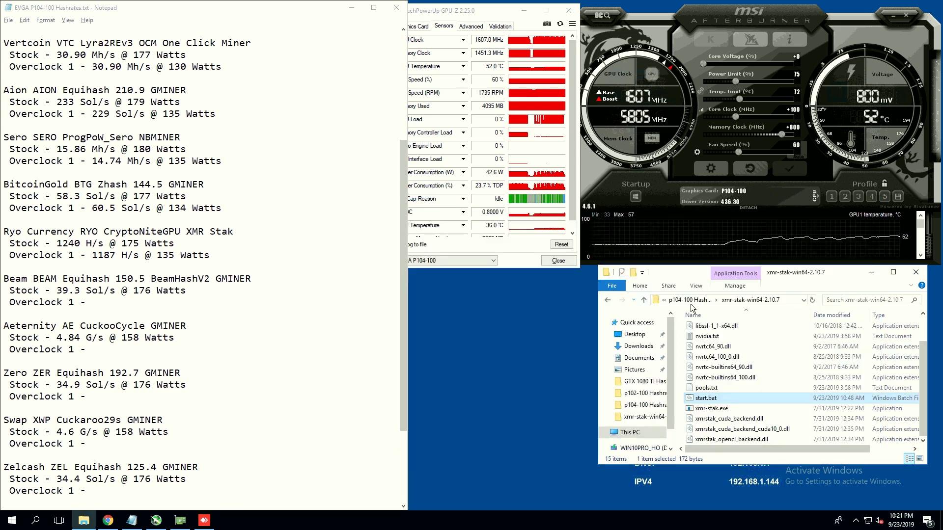
{"action": "left_click", "coordinate": [693, 300]}
{"action": "double_click", "coordinate": [716, 342]}
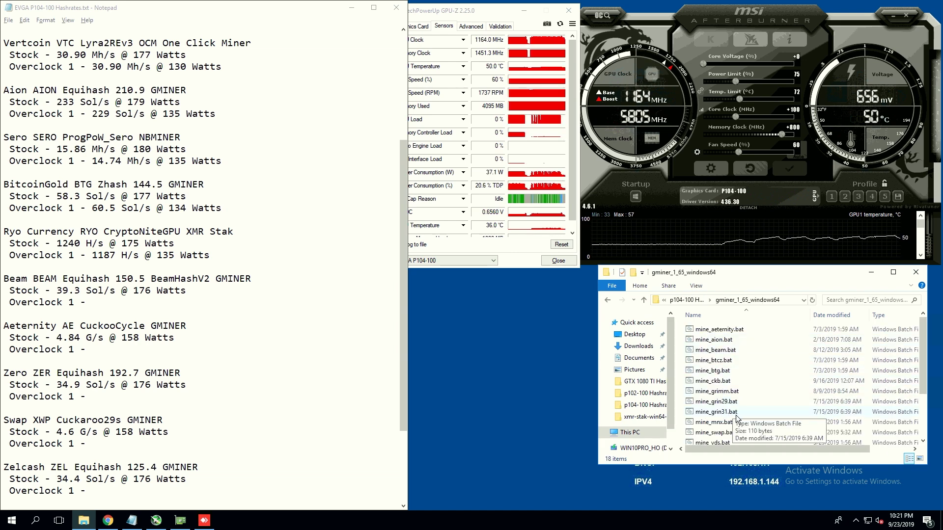
{"action": "scroll", "coordinate": [737, 415], "scroll_direction": "down", "scroll_amount": 1}
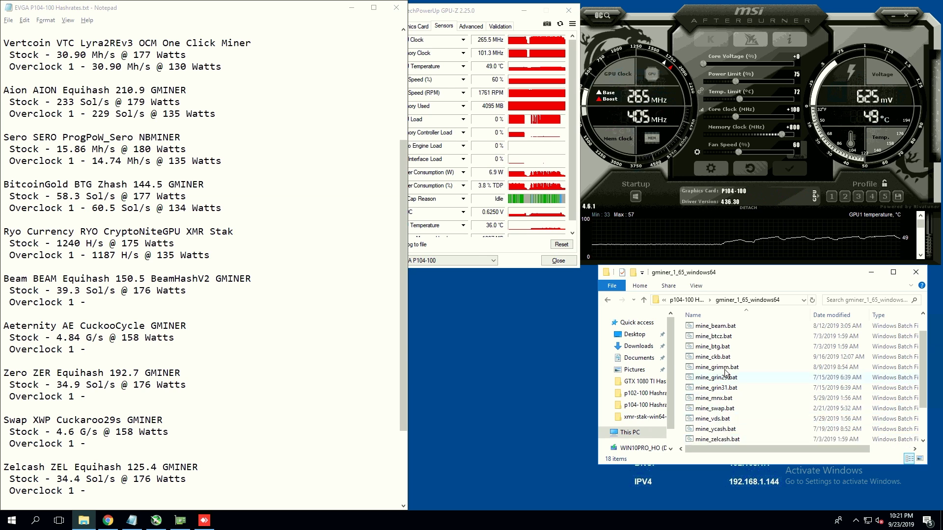
{"action": "double_click", "coordinate": [722, 326]}
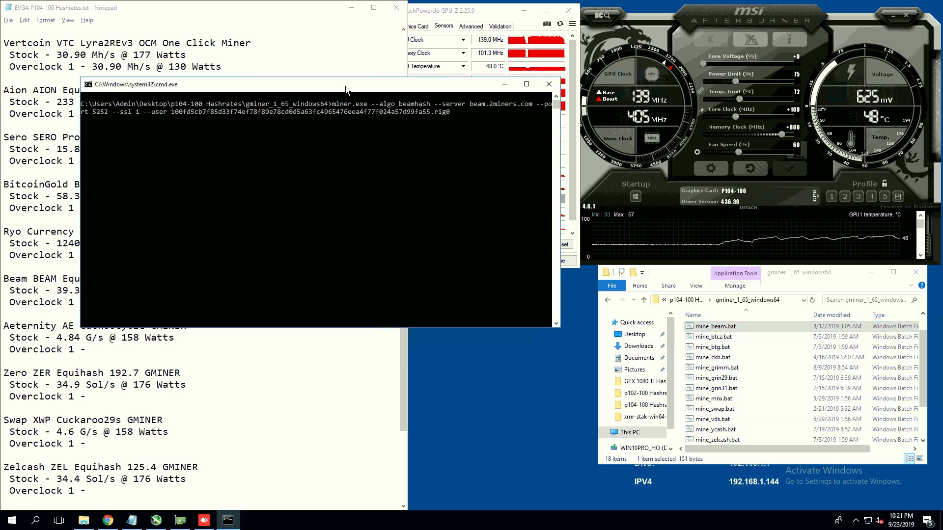
{"action": "left_click_drag", "start_coordinate": [346, 87], "coordinate": [662, 245]}
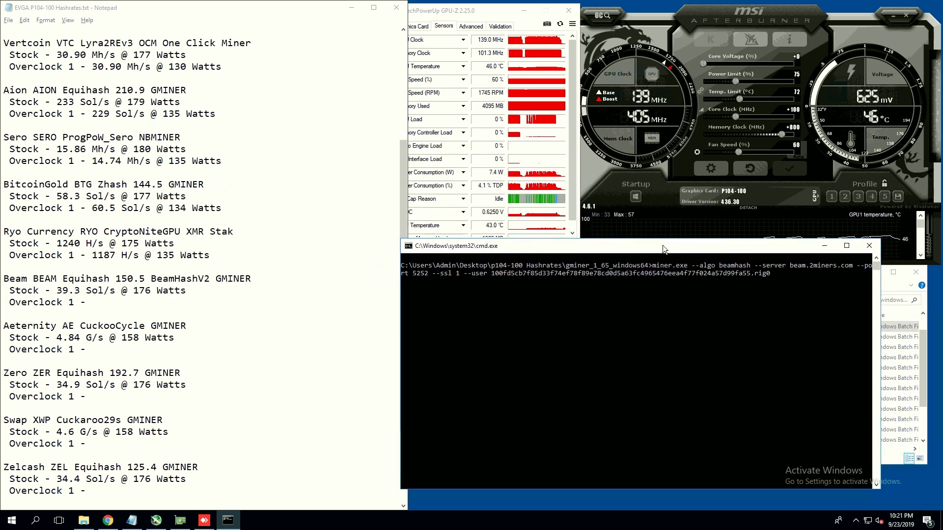
{"action": "key", "text": "Return"}
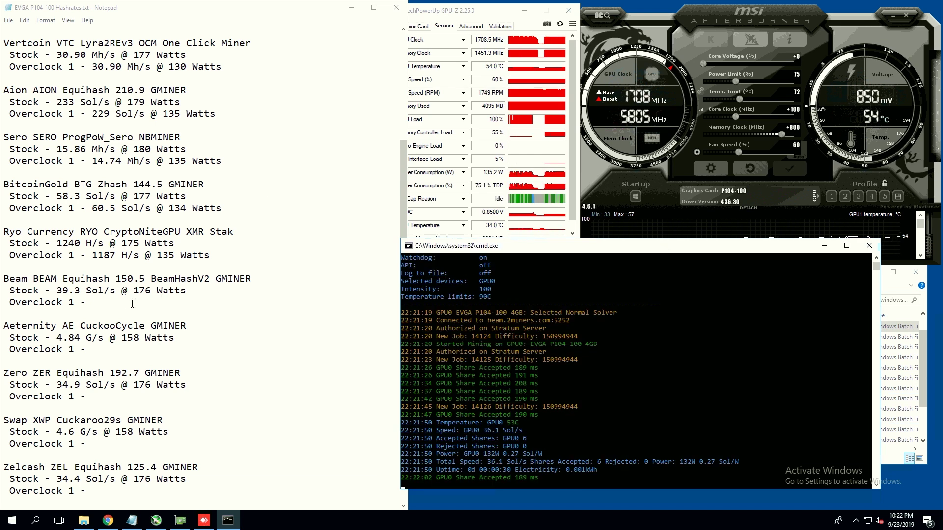
Record "36.1 Sol/s @ 132 Watts" on the Beam Overclock 1 line and close the GMiner console
{"action": "left_click", "coordinate": [127, 304]}
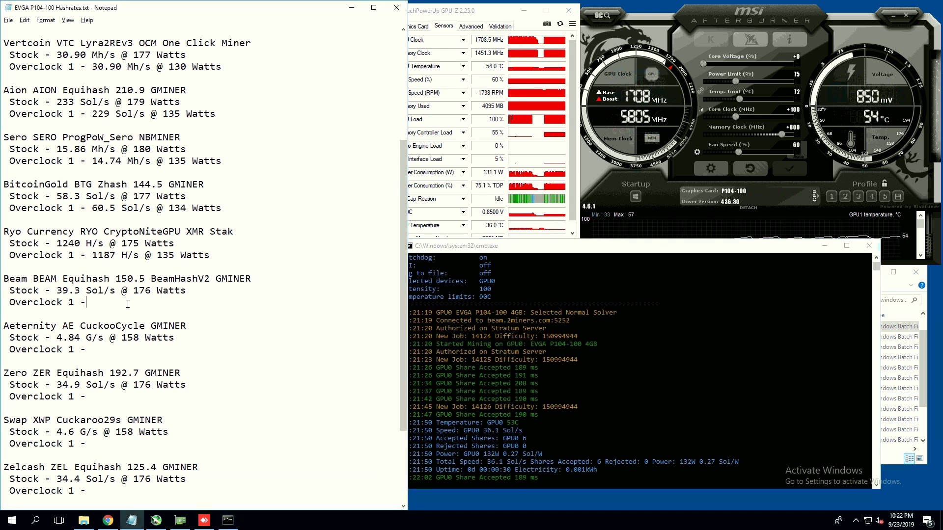
{"action": "type", "text": "36.1 Sol"}
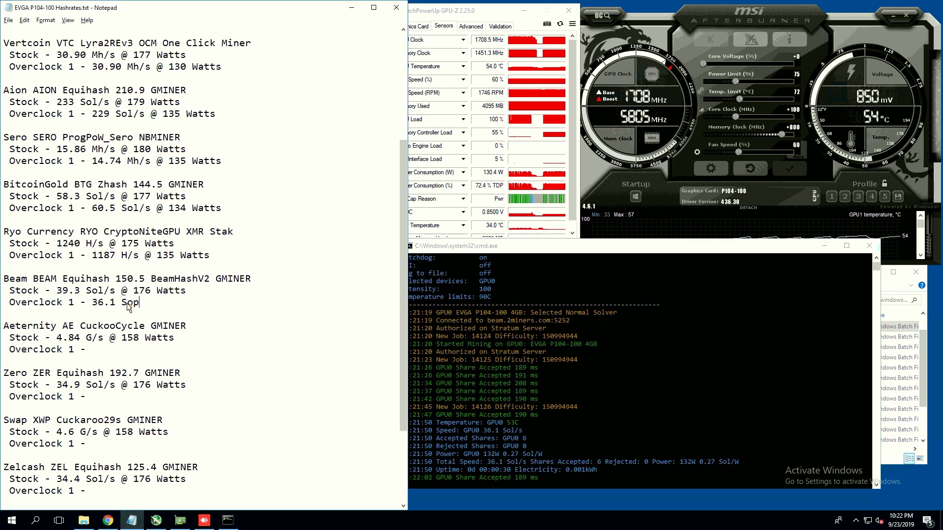
{"action": "type", "text": "/s @ 13"}
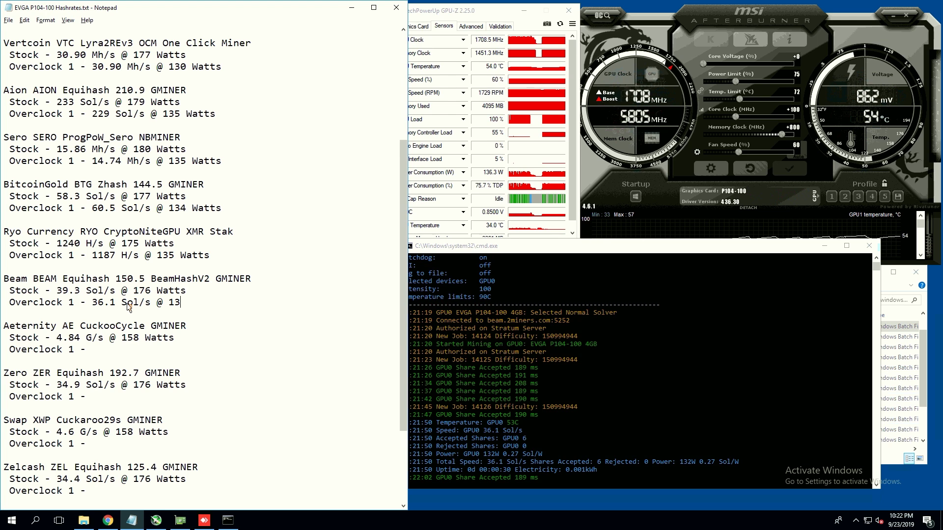
{"action": "type", "text": "2 Watts"}
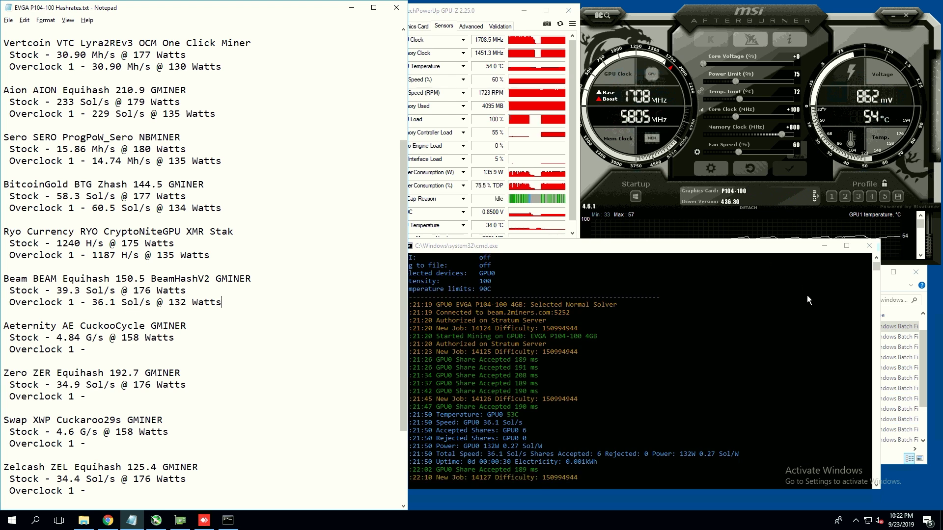
{"action": "left_click", "coordinate": [870, 245]}
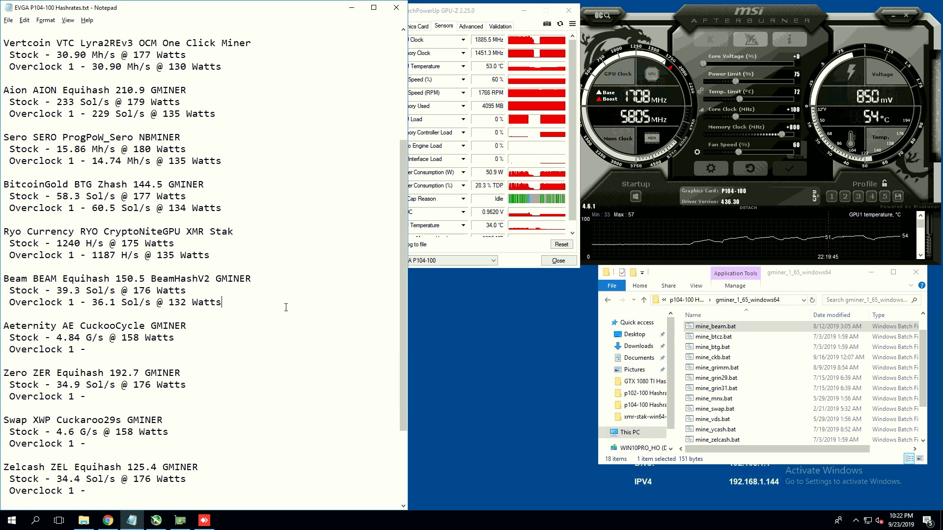
Launch mine_aeternity.bat from the same GMiner folder and move its console clear of the notes
{"action": "scroll", "coordinate": [718, 363], "scroll_direction": "up", "scroll_amount": 1}
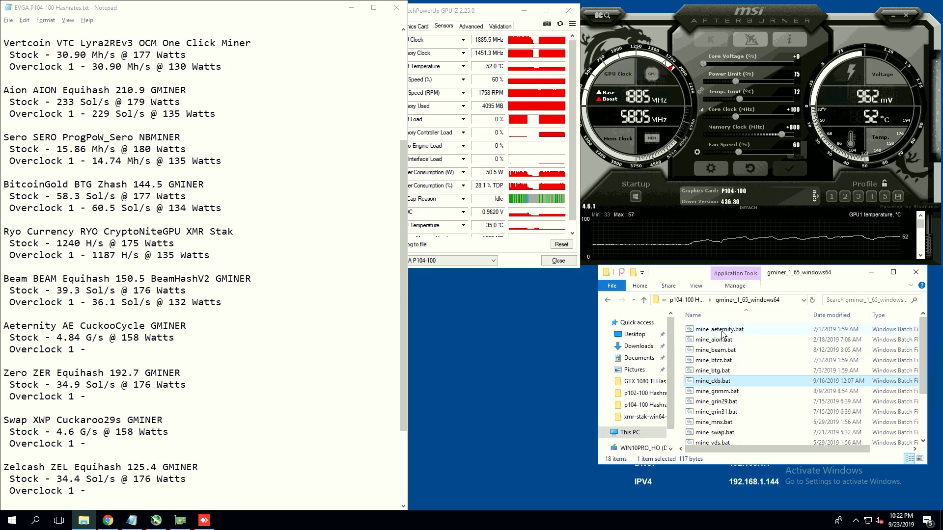
{"action": "double_click", "coordinate": [719, 329]}
{"action": "left_click_drag", "start_coordinate": [253, 103], "coordinate": [555, 233]}
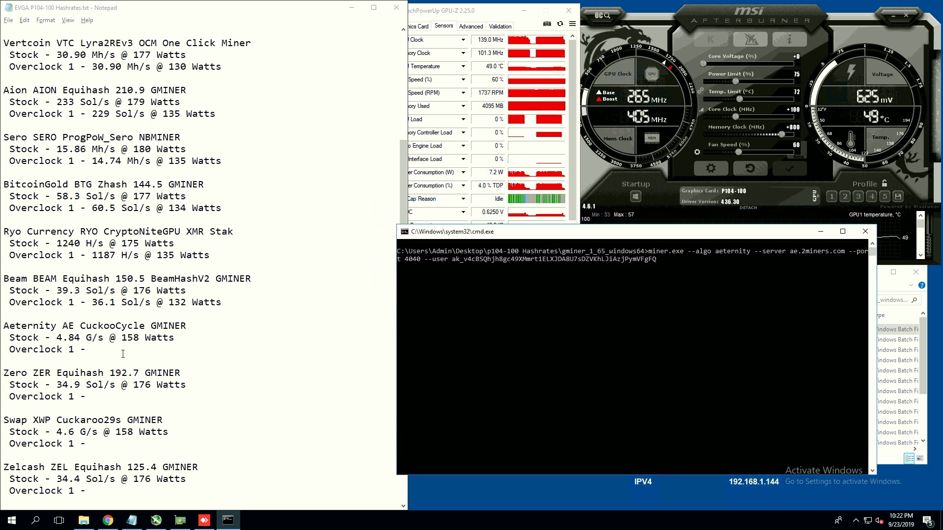
Record "4.70 G/s @ 125 Watts" on the Aeternity Overclock 1 line and close the GMiner console
{"action": "left_click", "coordinate": [123, 354]}
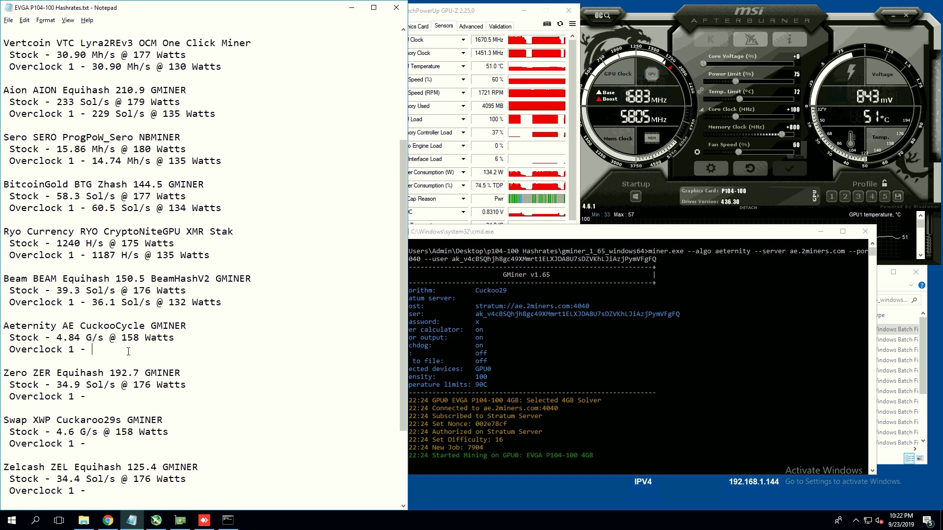
{"action": "type", "text": "4.70"}
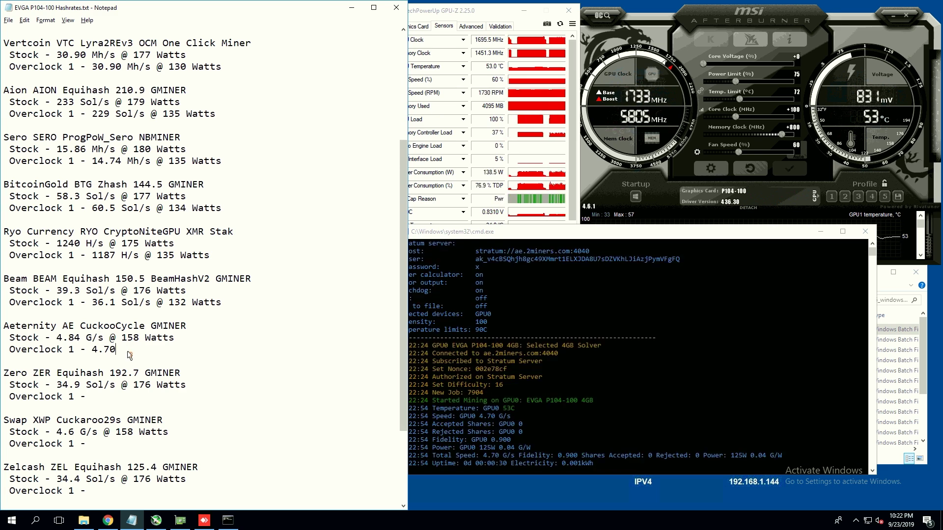
{"action": "type", "text": " G/s "}
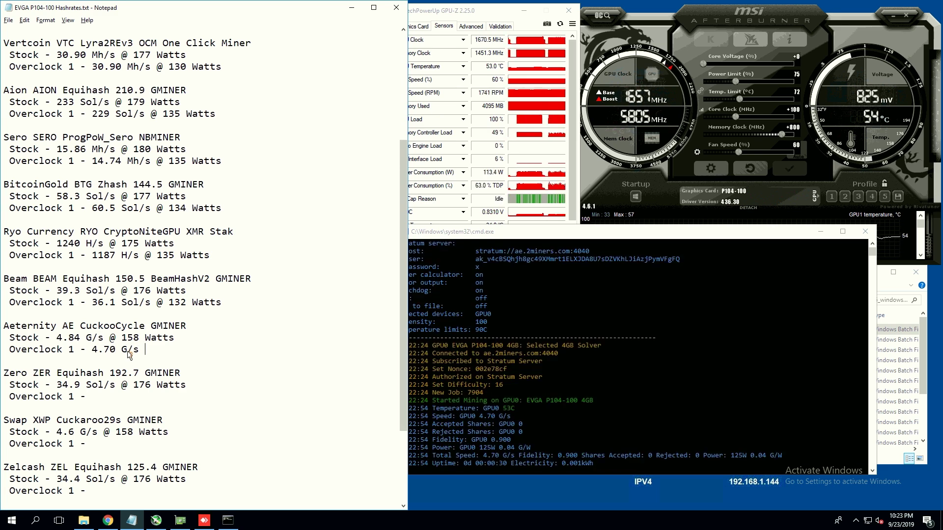
{"action": "type", "text": "@ 125 Wat"}
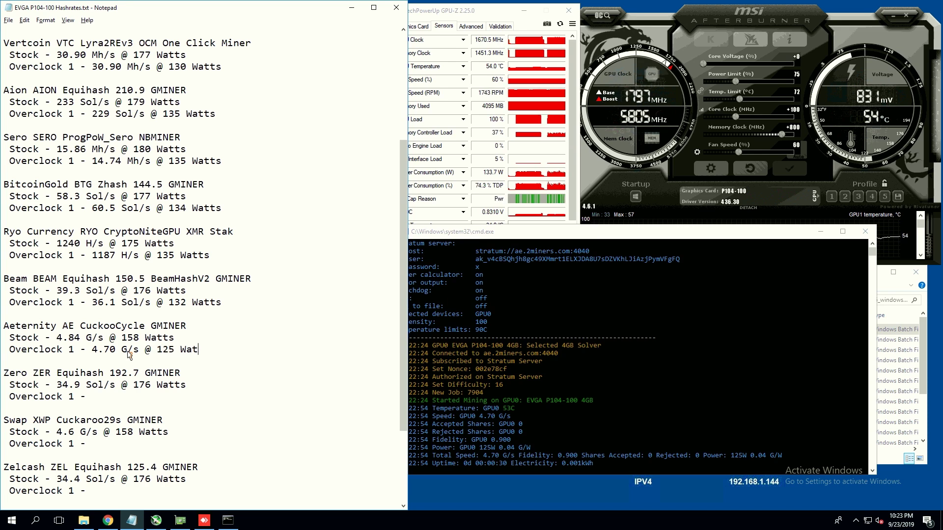
{"action": "type", "text": "ts"}
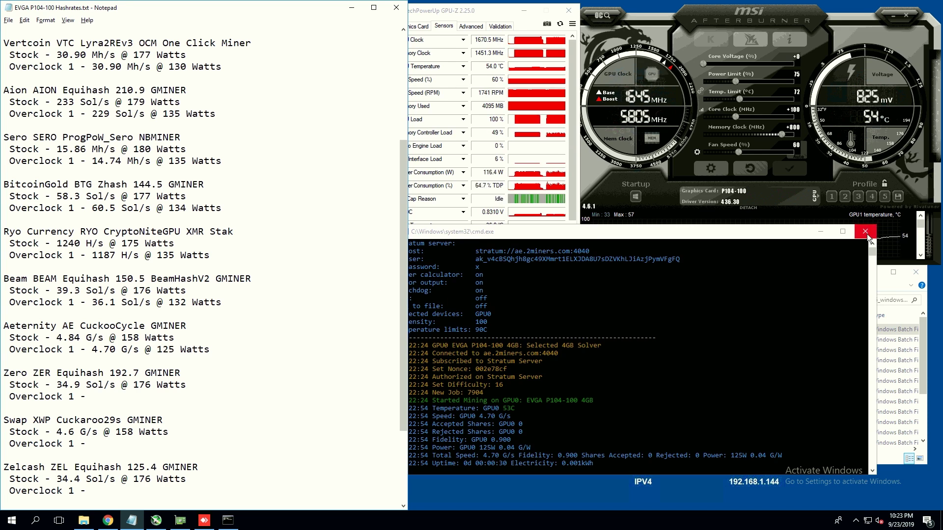
{"action": "left_click", "coordinate": [461, 334]}
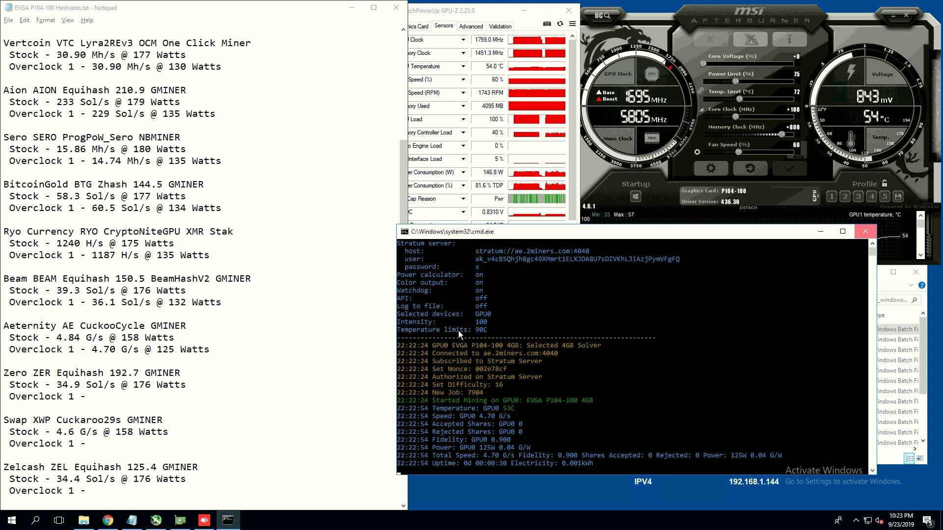
{"action": "left_click", "coordinate": [865, 232]}
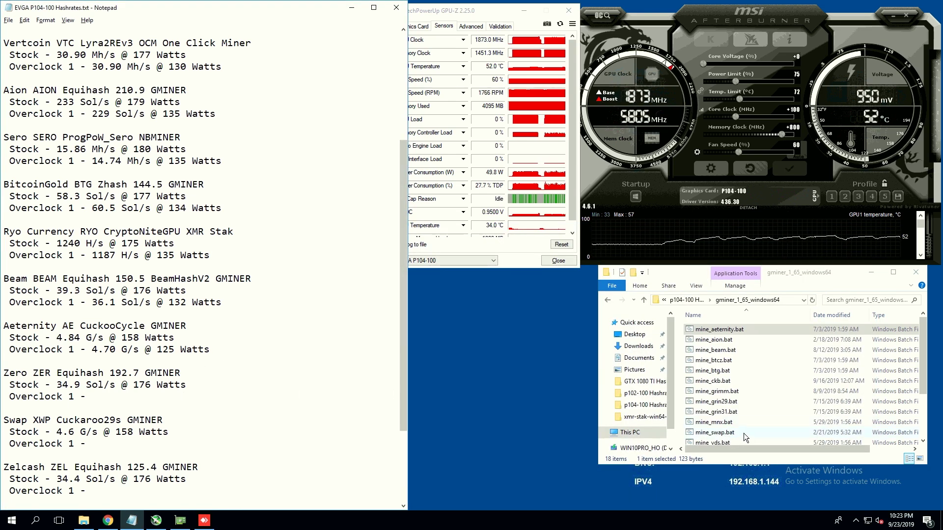
Record "36.5 Sol/s @ 132 Watts" on the Zero Overclock 1 line and close the GMiner console
{"action": "scroll", "coordinate": [732, 437], "scroll_direction": "down", "scroll_amount": 3}
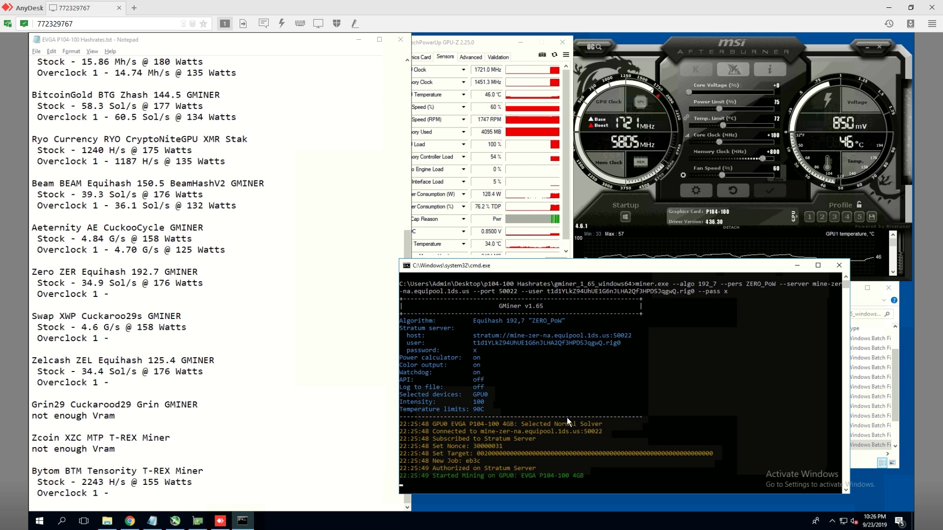
{"action": "left_click", "coordinate": [190, 296]}
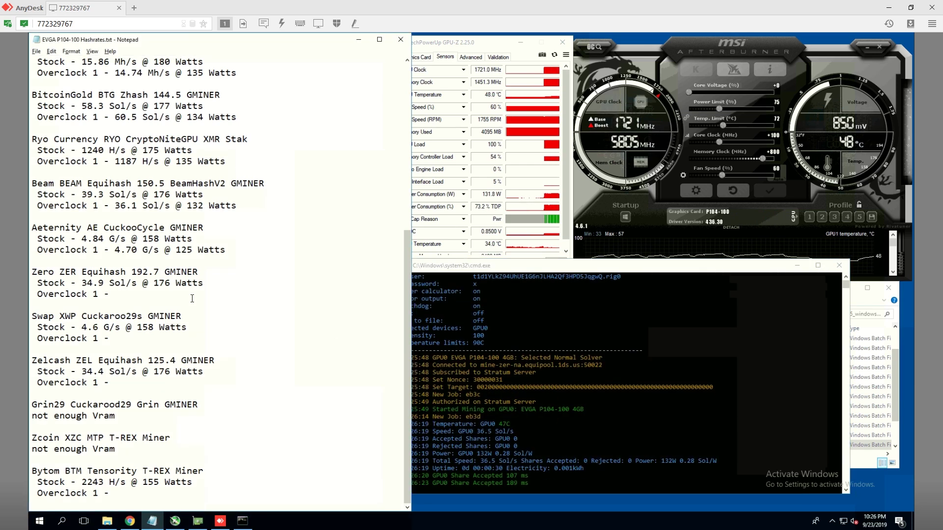
{"action": "type", "text": "36.5"}
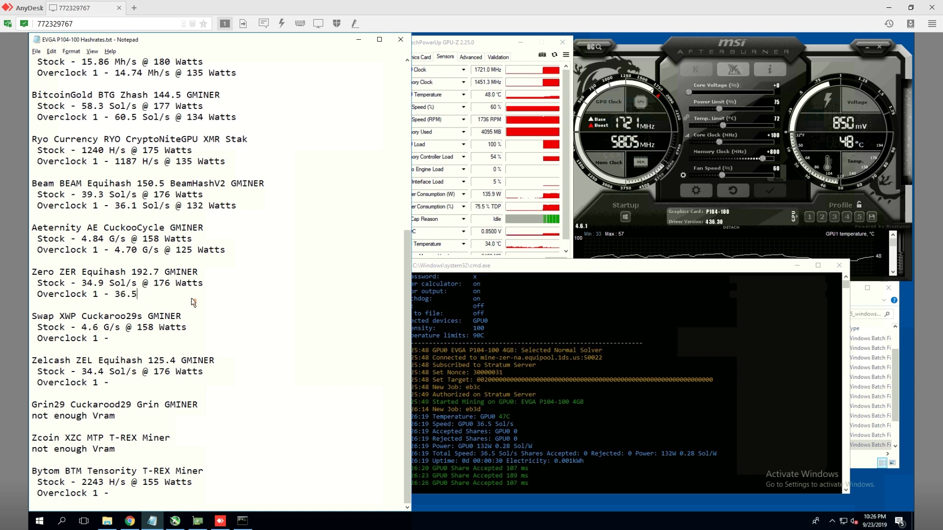
{"action": "type", "text": " Sol/s @ 132 Watts"}
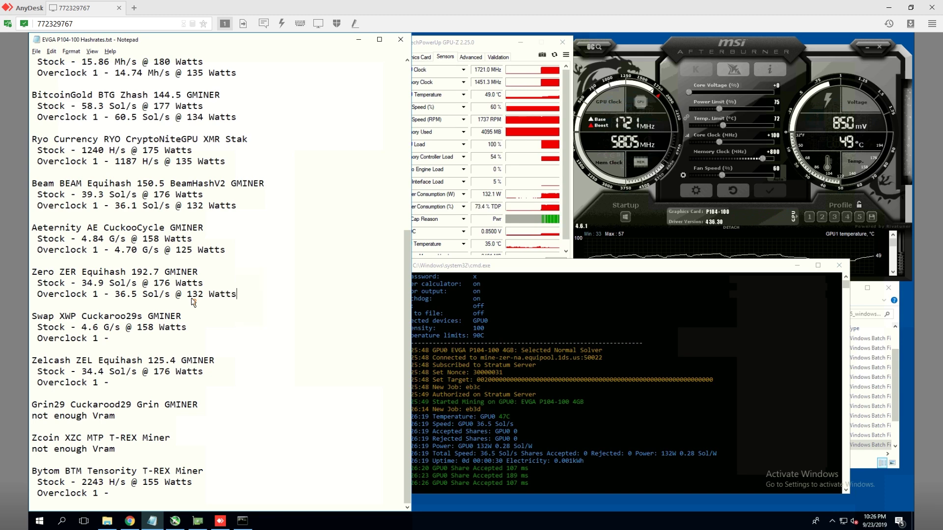
{"action": "left_click", "coordinate": [715, 353]}
{"action": "left_click", "coordinate": [839, 265]}
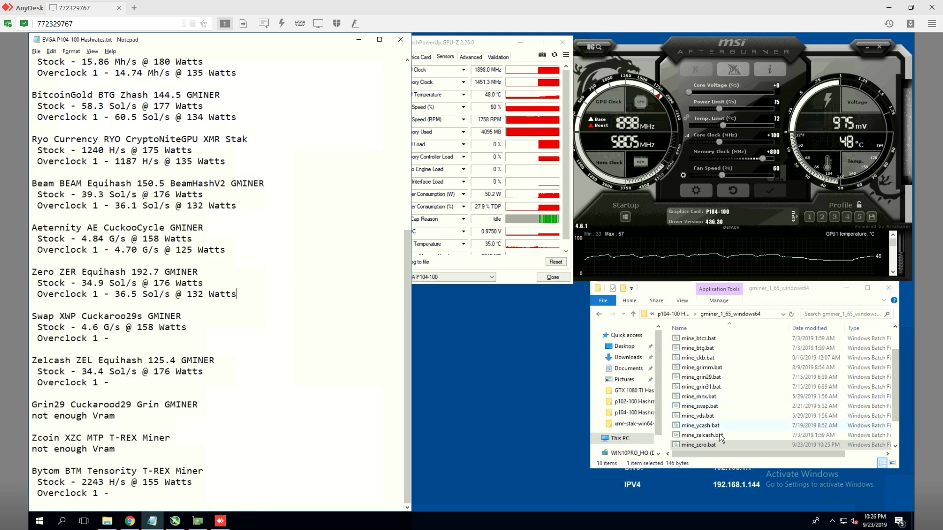
Launch mine_swap.bat from the gminer_1_65_windows64 folder and move its console clear of the notes
{"action": "double_click", "coordinate": [699, 377]}
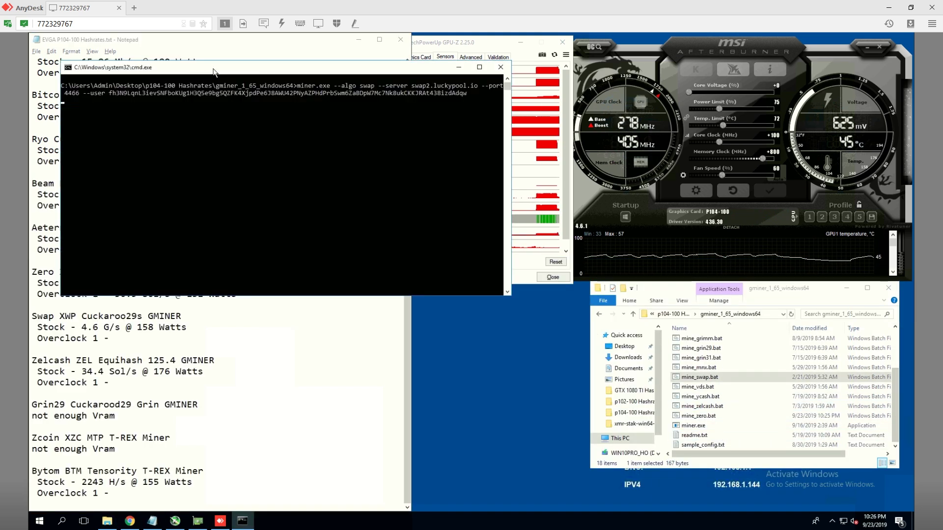
{"action": "left_click_drag", "start_coordinate": [213, 70], "coordinate": [583, 263]}
Record "4.64 G/s @ 125 Watts" on the Swap Overclock 1 line and close the GMiner console
{"action": "left_click", "coordinate": [131, 338]}
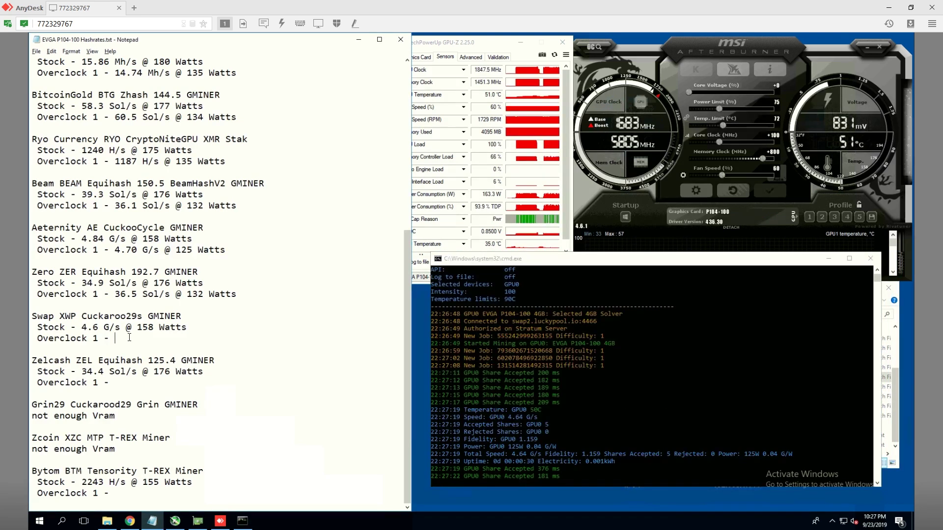
{"action": "type", "text": "4.64 G"}
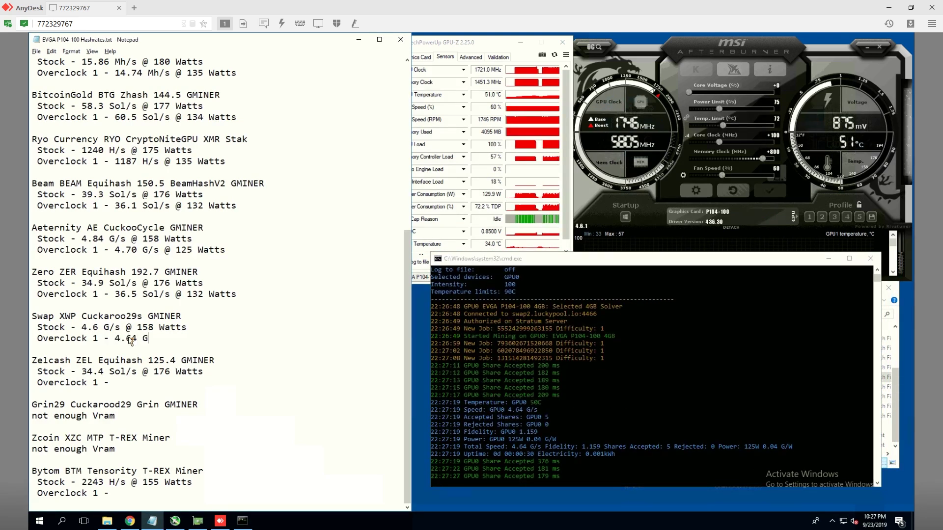
{"action": "type", "text": "/s @ 1"}
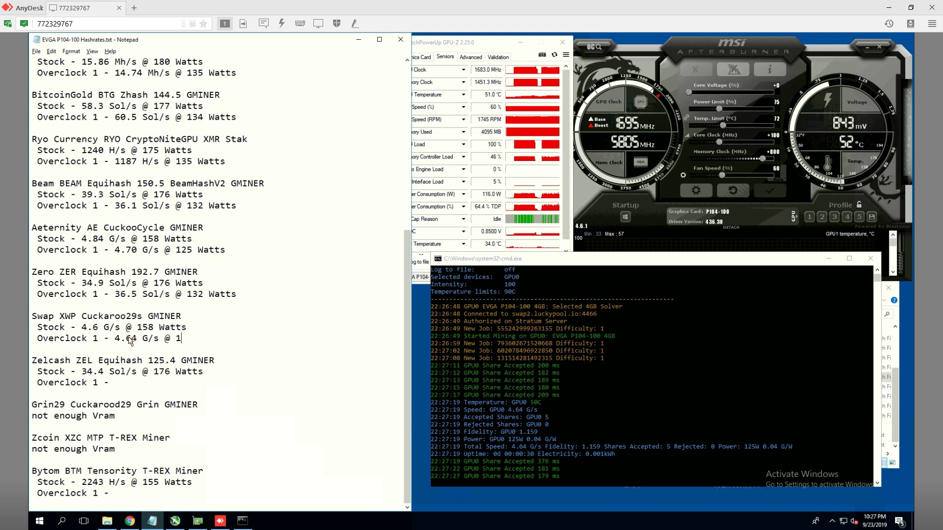
{"action": "type", "text": "25 Watts"}
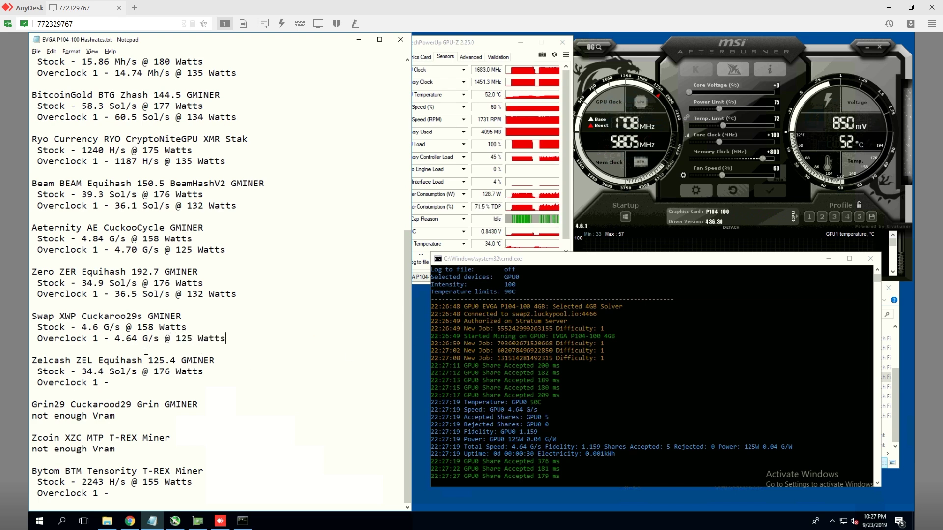
{"action": "left_click", "coordinate": [869, 259]}
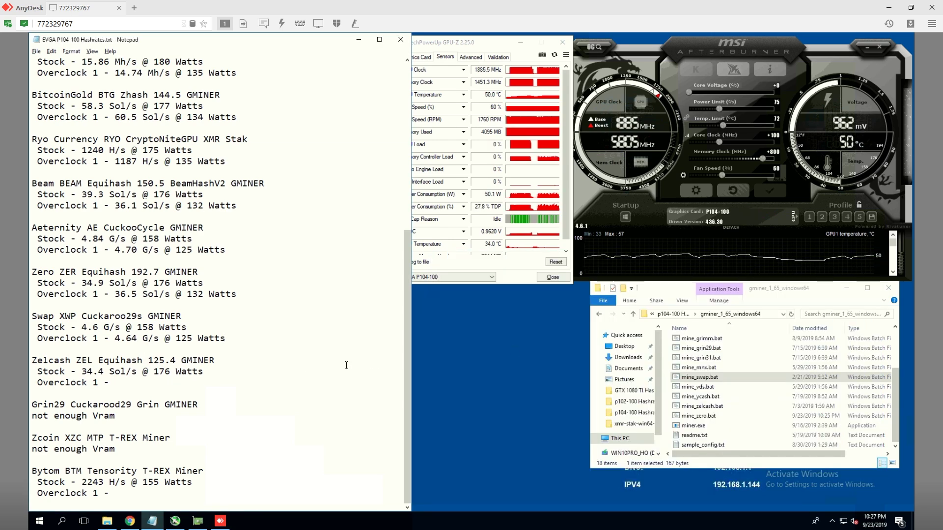
Launch mine_zelcash.bat from the same GMiner folder and place its console beside the notes
{"action": "double_click", "coordinate": [709, 407]}
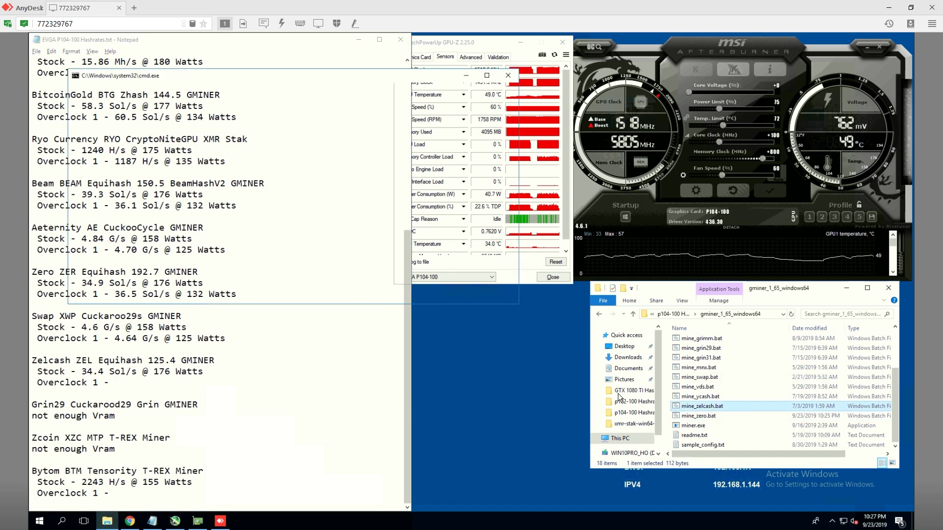
{"action": "left_click_drag", "start_coordinate": [218, 77], "coordinate": [559, 243]}
{"action": "left_click_drag", "start_coordinate": [559, 242], "coordinate": [560, 243]}
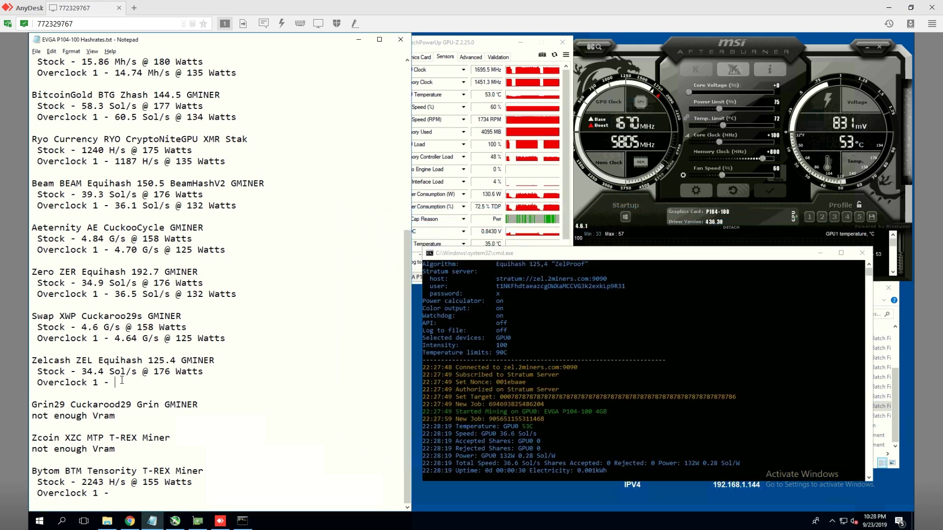
Record "36.6 Sol/s @ 132 Watts" on the Zelcash Overclock 1 line
{"action": "type", "text": "36.6 "}
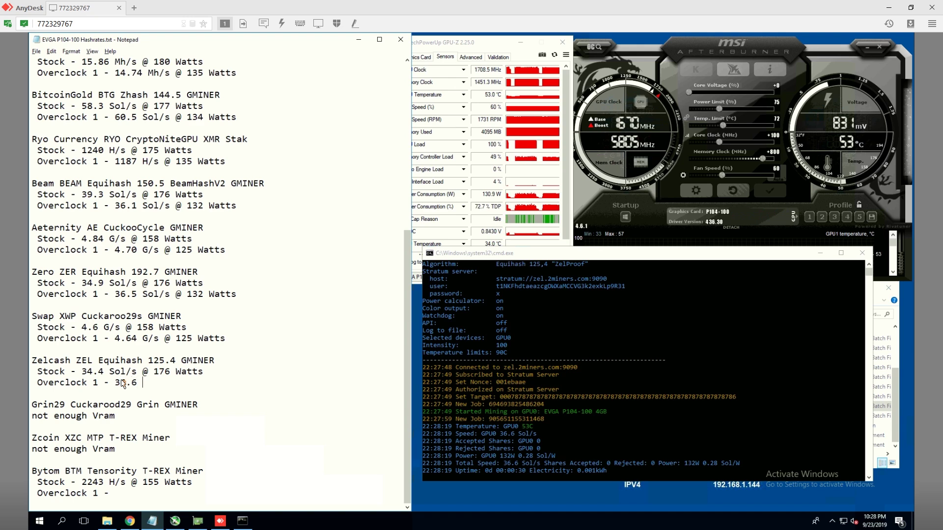
{"action": "type", "text": "Sol/s "}
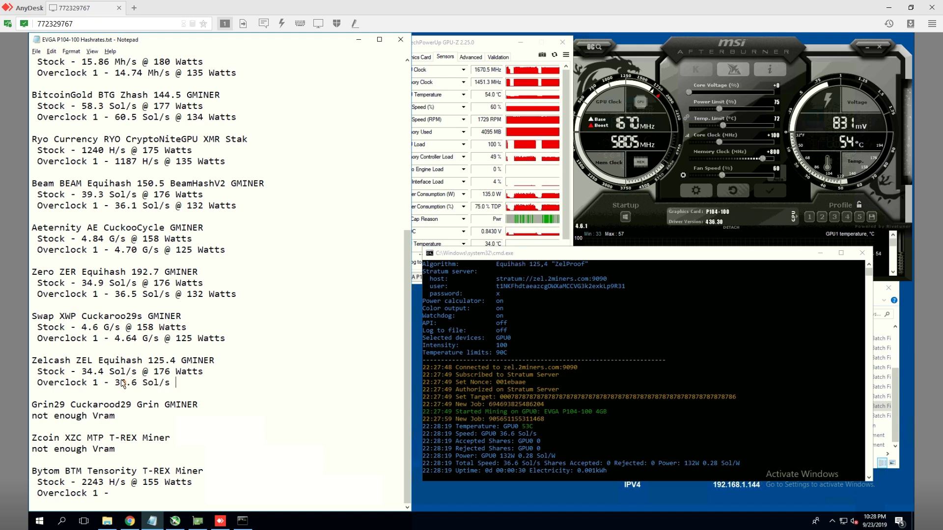
{"action": "type", "text": "132 Watts"}
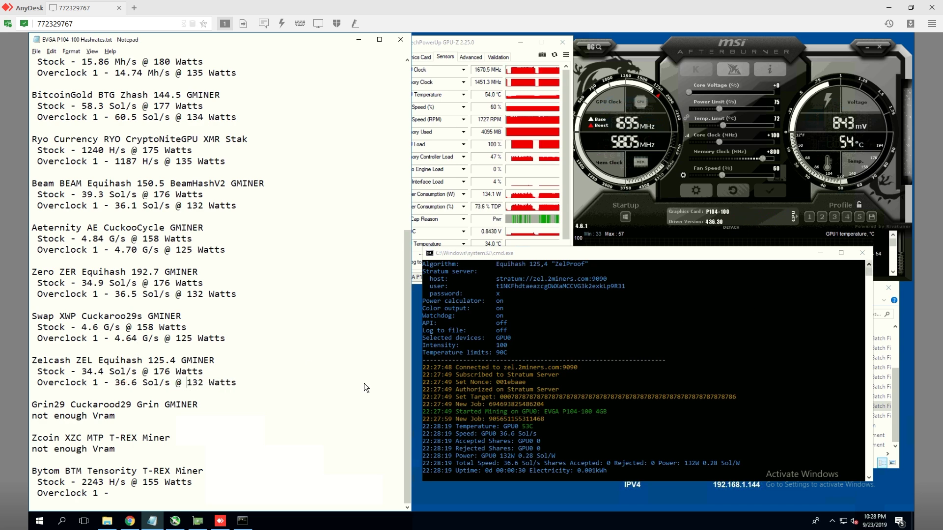
{"action": "left_click", "coordinate": [186, 382]}
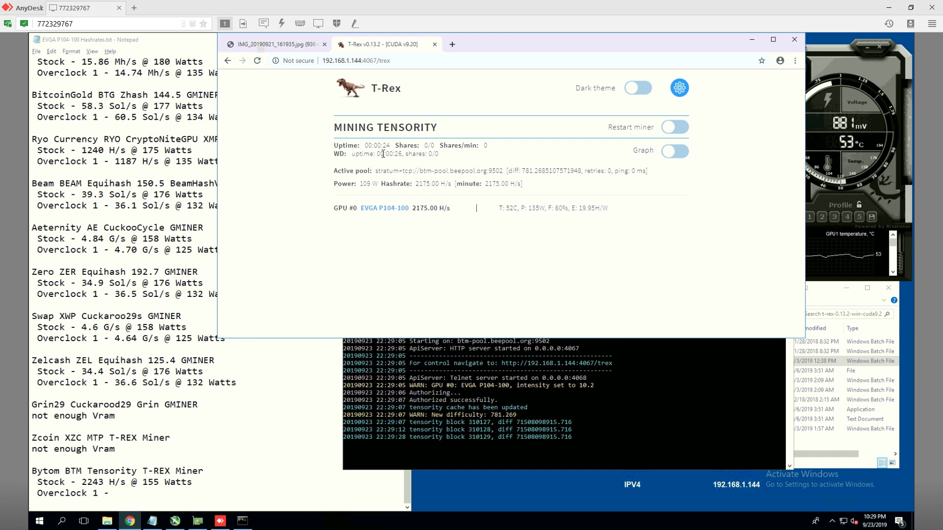
Record "2172 H/s @ 109 Watts" from the T-Rex web monitor on the Bytom Overclock 1 line
{"action": "left_click", "coordinate": [394, 61]}
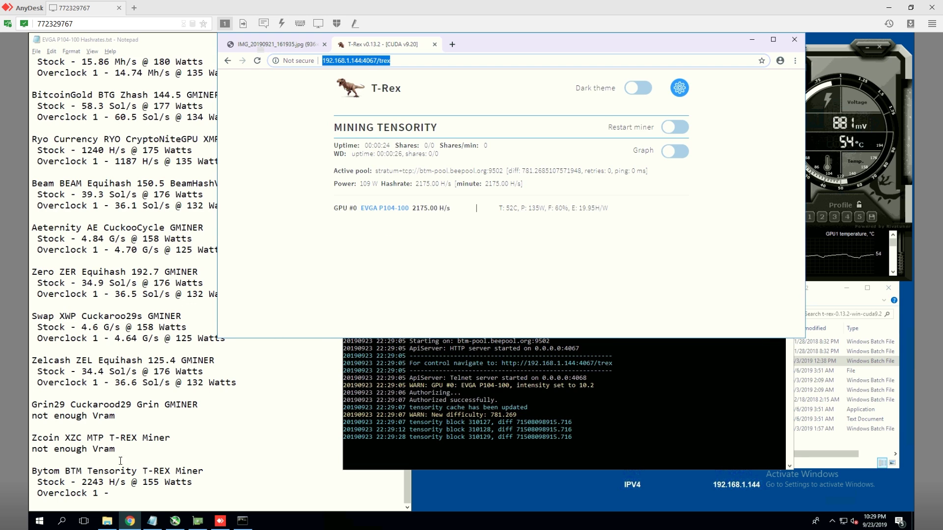
{"action": "left_click", "coordinate": [121, 494]}
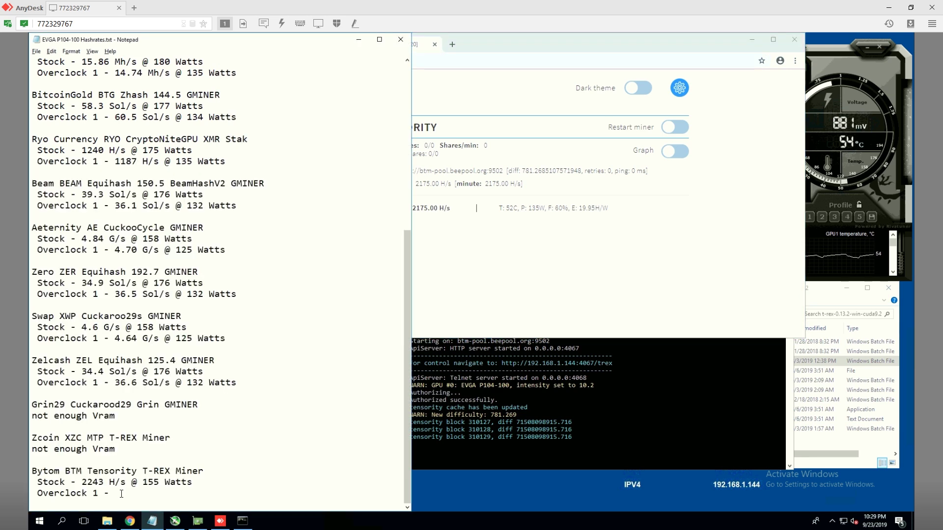
{"action": "type", "text": "2172 H"}
{"action": "type", "text": "/s @ 109 Watts"}
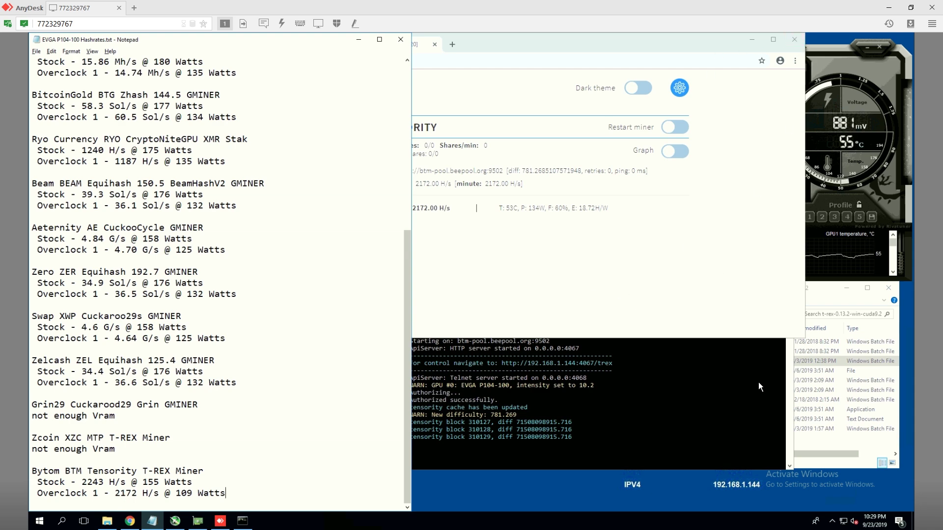
Close the T-Rex miner console and the T-Rex monitor page, returning to the graphics card photo
{"action": "left_click", "coordinate": [762, 419]}
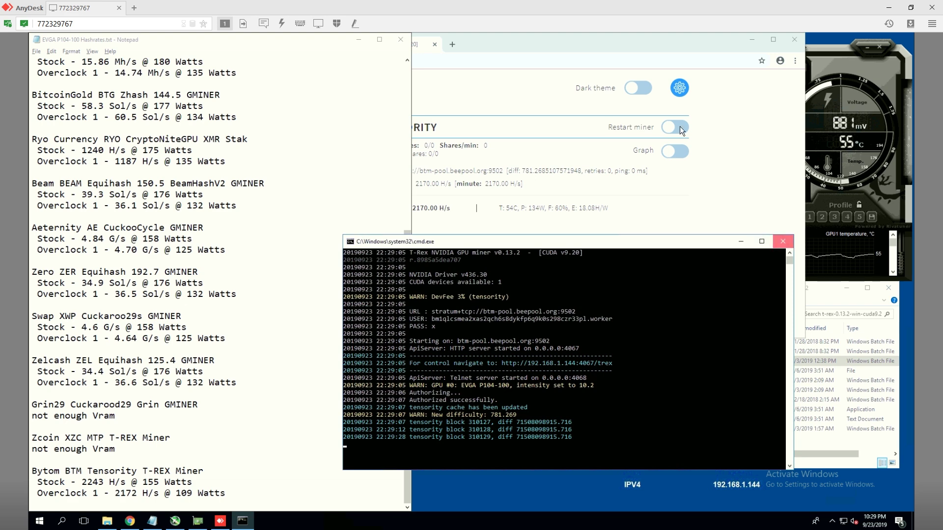
{"action": "left_click", "coordinate": [556, 43]}
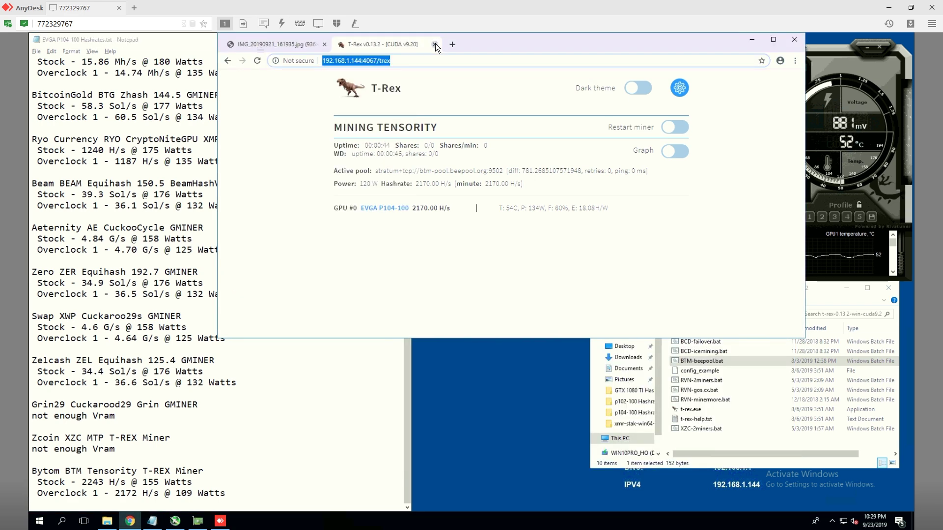
{"action": "key", "text": "ctrl+shift+Tab"}
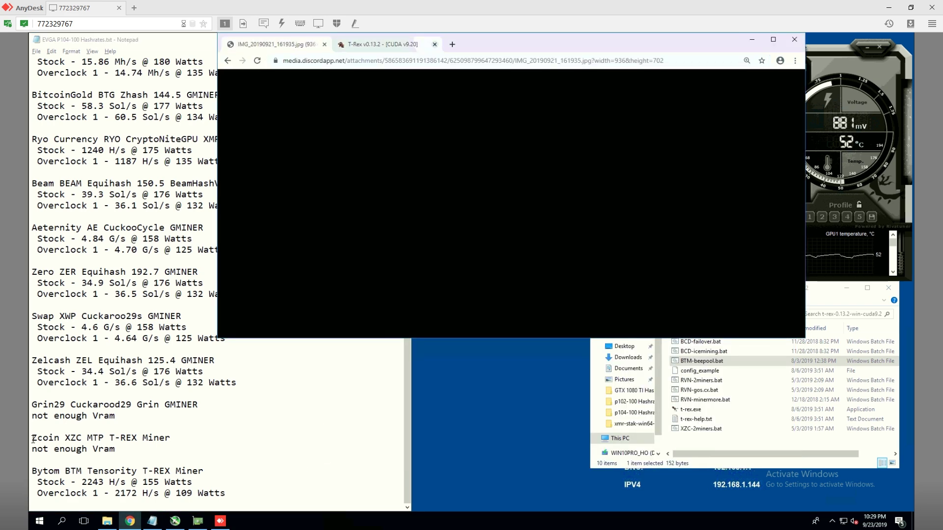
Review the Zcoin XZC MTP entry in the notes by highlighting its heading
{"action": "left_click", "coordinate": [33, 438]}
{"action": "left_click_drag", "start_coordinate": [32, 437], "coordinate": [148, 438]}
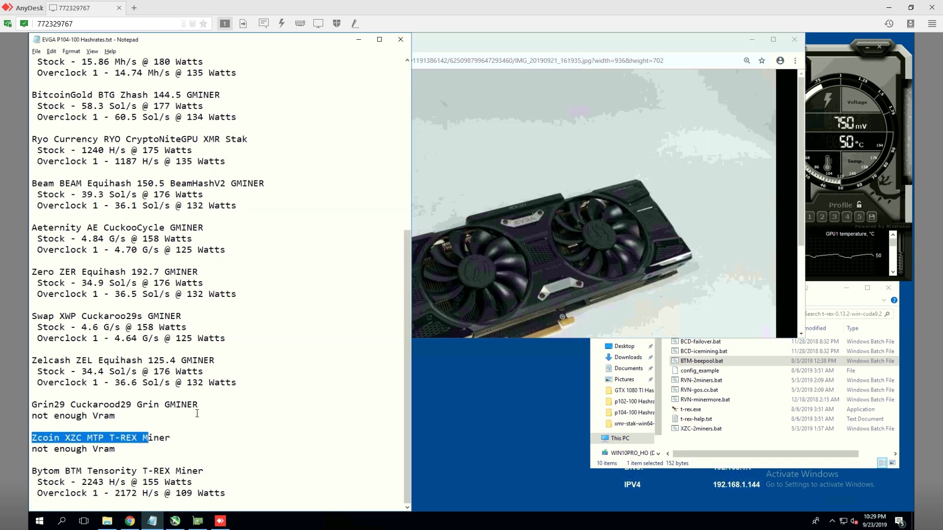
{"action": "left_click", "coordinate": [123, 448]}
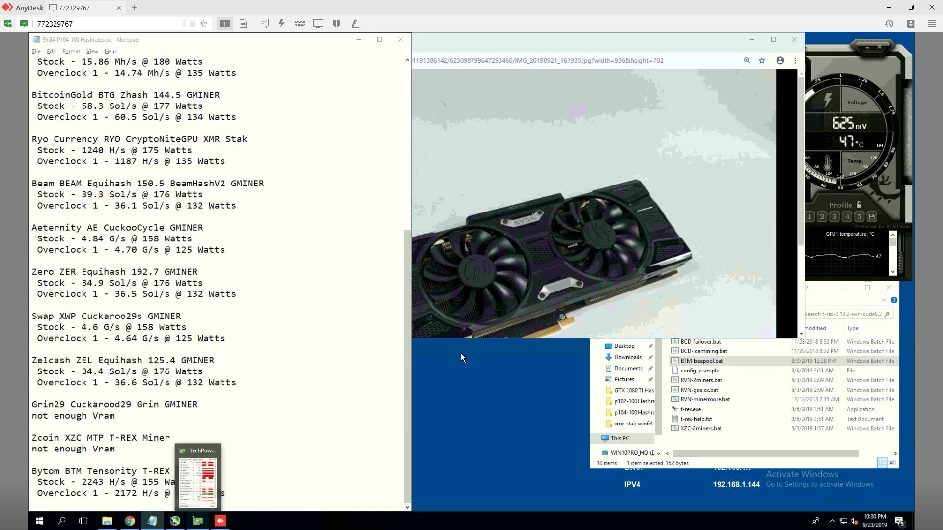
Check the P104-100's graphics card specifications in GPU-Z and return to the card photo in Chrome
{"action": "left_click", "coordinate": [197, 474]}
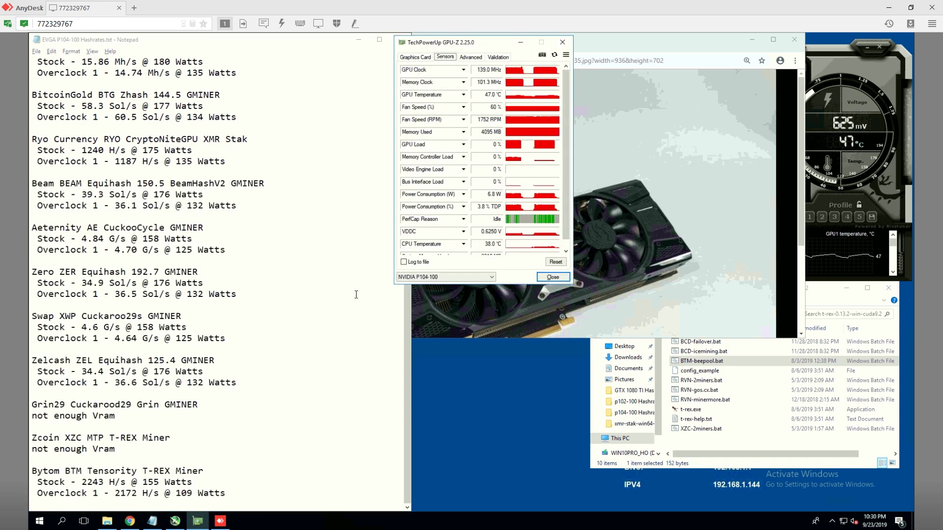
{"action": "left_click", "coordinate": [418, 57]}
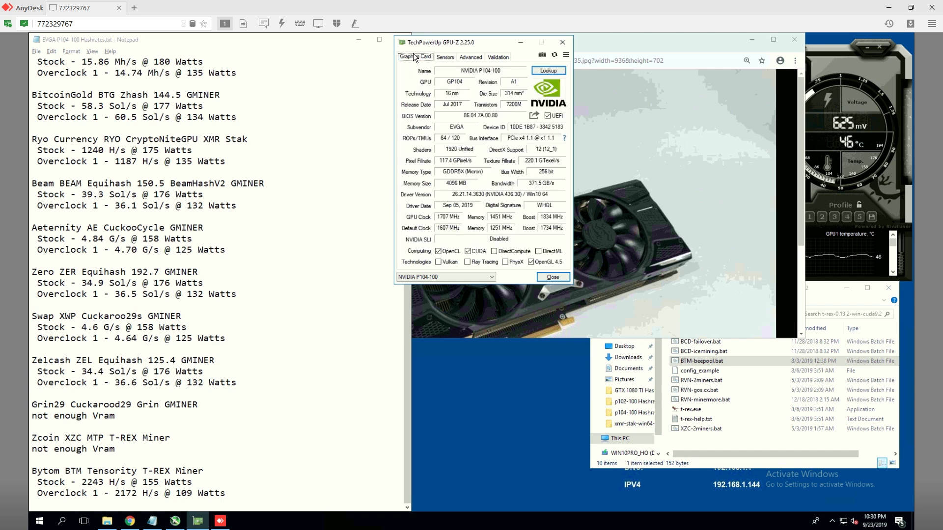
{"action": "left_click", "coordinate": [599, 45]}
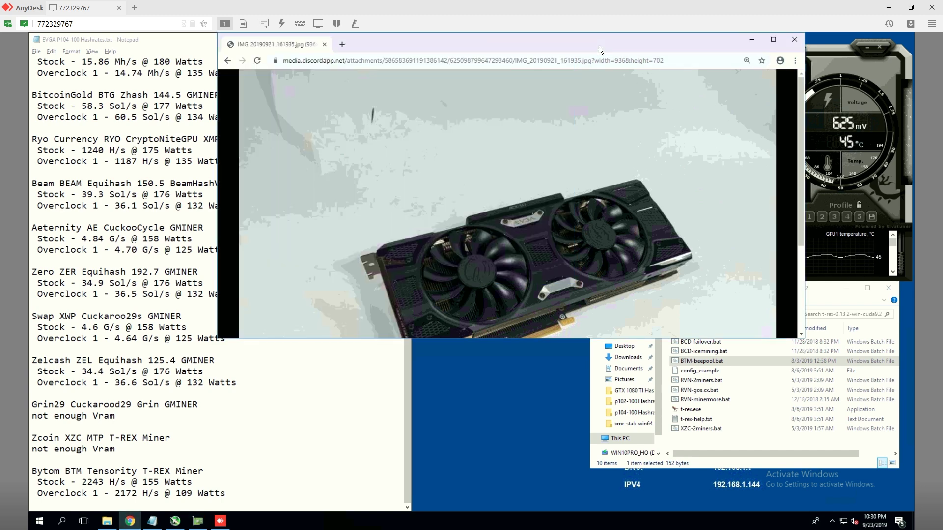
Review the completed hashrate notes, comparing the Ethereum and Beam results at stock and overclocked settings
{"action": "left_click", "coordinate": [257, 398]}
{"action": "scroll", "coordinate": [242, 410], "scroll_direction": "up", "scroll_amount": 1}
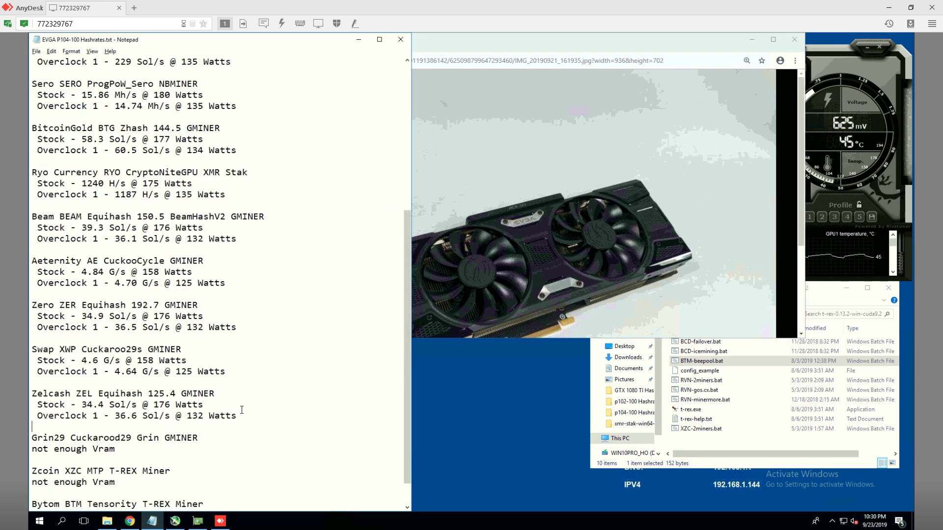
{"action": "scroll", "coordinate": [242, 410], "scroll_direction": "up", "scroll_amount": 7}
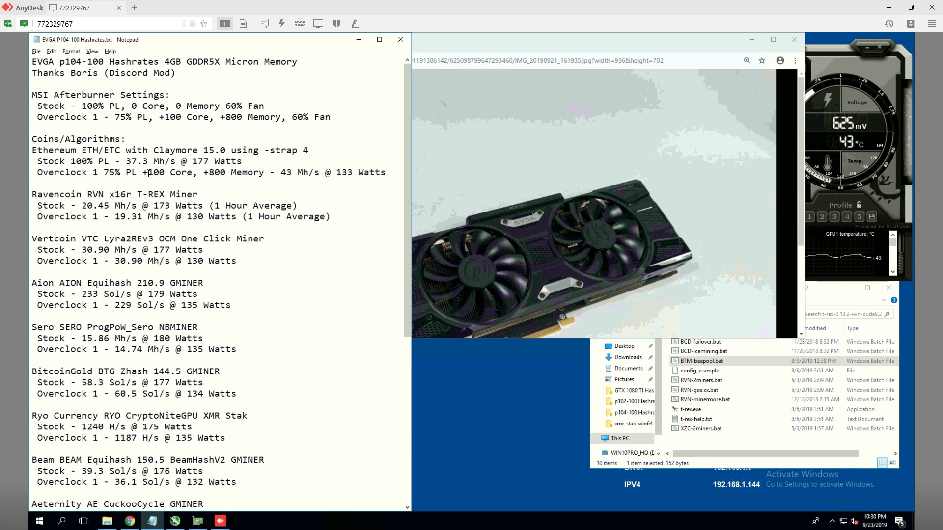
{"action": "left_click_drag", "start_coordinate": [282, 171], "coordinate": [388, 171]}
{"action": "left_click", "coordinate": [388, 171]}
{"action": "scroll", "coordinate": [211, 253], "scroll_direction": "down", "scroll_amount": 8}
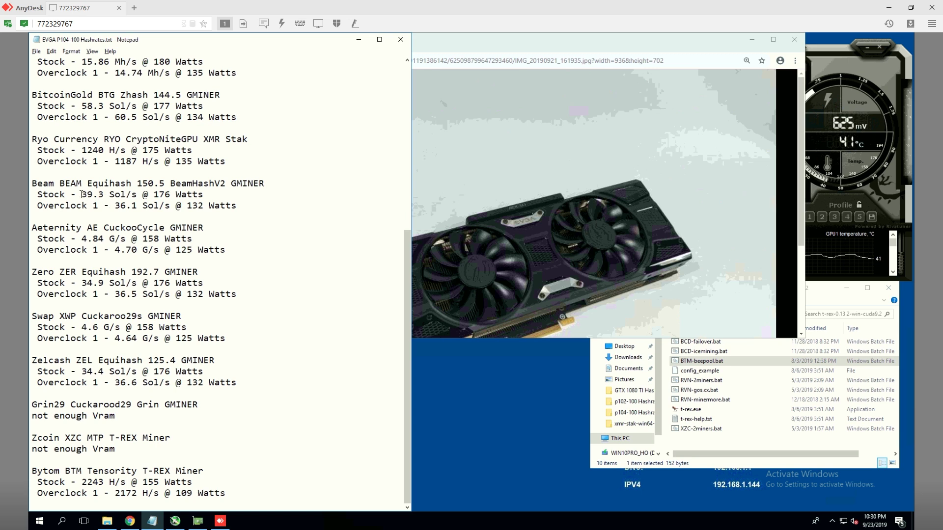
{"action": "left_click_drag", "start_coordinate": [81, 195], "coordinate": [160, 207]}
{"action": "left_click", "coordinate": [160, 207]}
{"action": "left_click", "coordinate": [115, 206], "text": "shift"}
{"action": "left_click", "coordinate": [229, 219]}
{"action": "scroll", "coordinate": [242, 217], "scroll_direction": "up", "scroll_amount": 8}
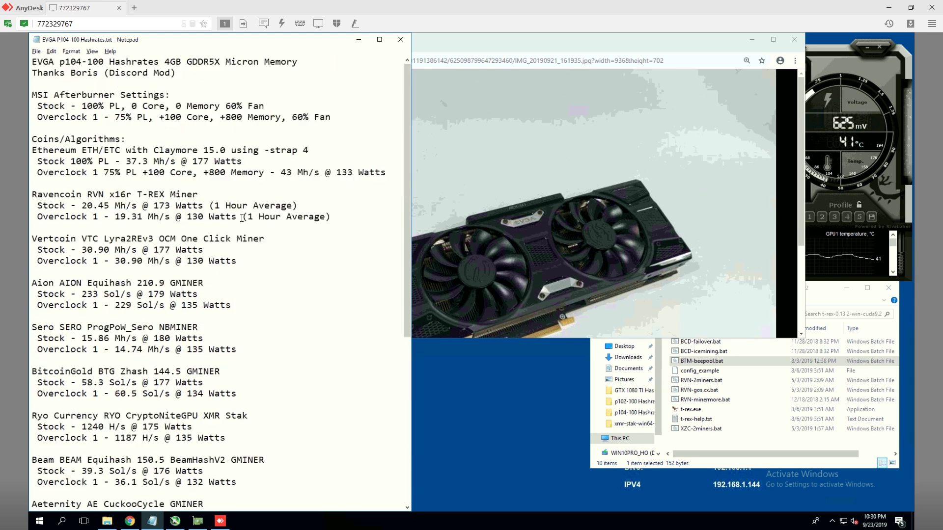
Maximize the browser window showing the EVGA card photo
{"action": "left_click", "coordinate": [672, 51]}
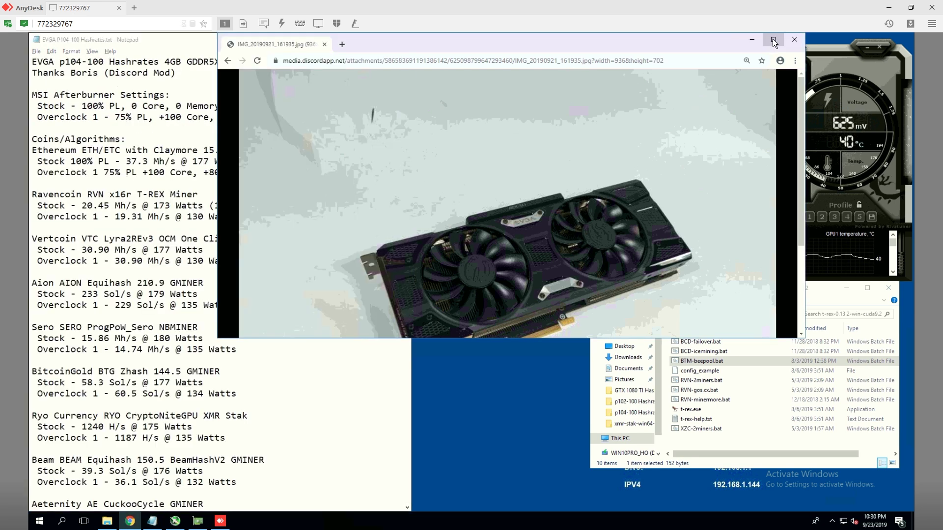
{"action": "double_click", "coordinate": [739, 42]}
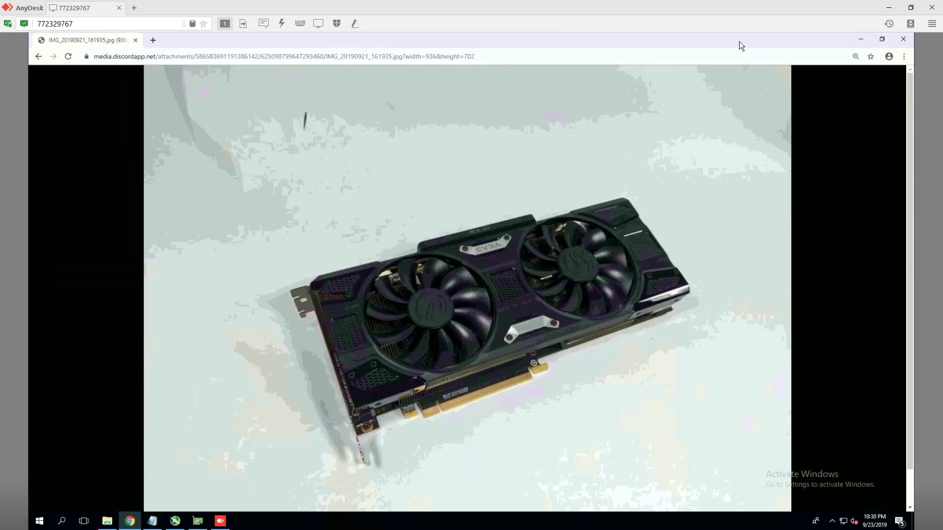